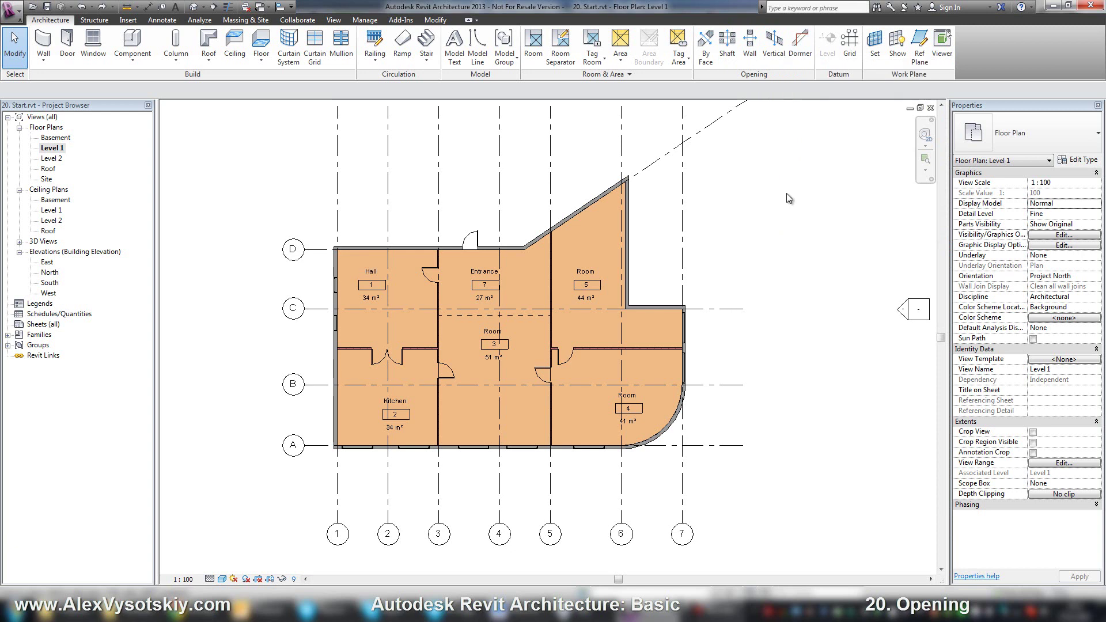
Step: Cut a rectangular wall opening about 1670 mm wide in the vertical exterior wall of Room 5 on the Level 1 plan
middle_drag(739, 190, 753, 161)
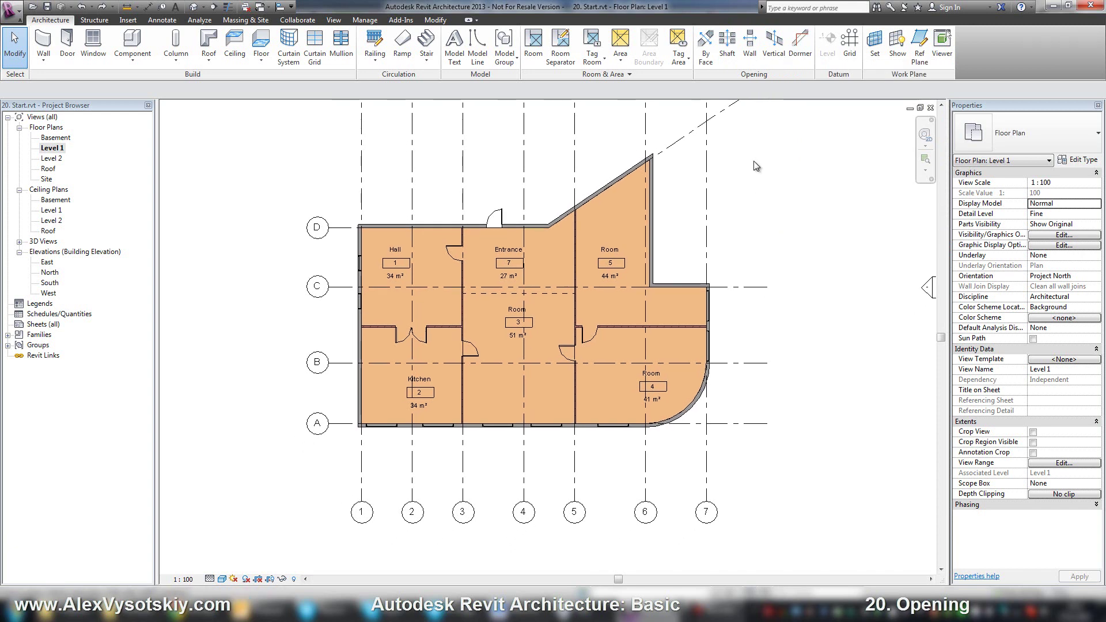
click(749, 54)
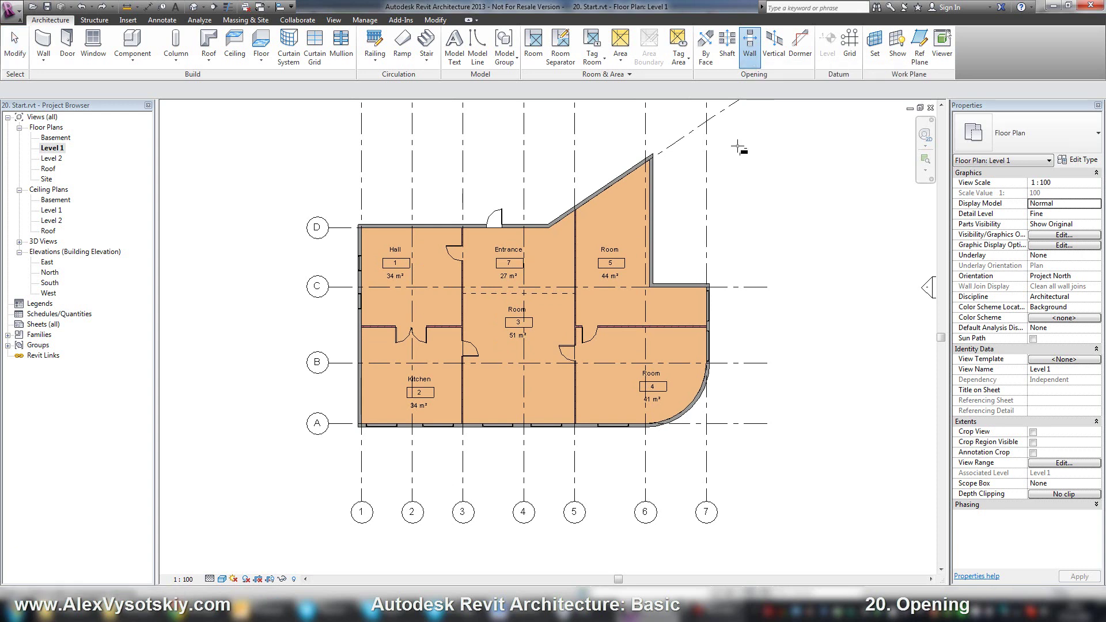
scroll(682, 195, up, 2)
scroll(683, 194, up, 1)
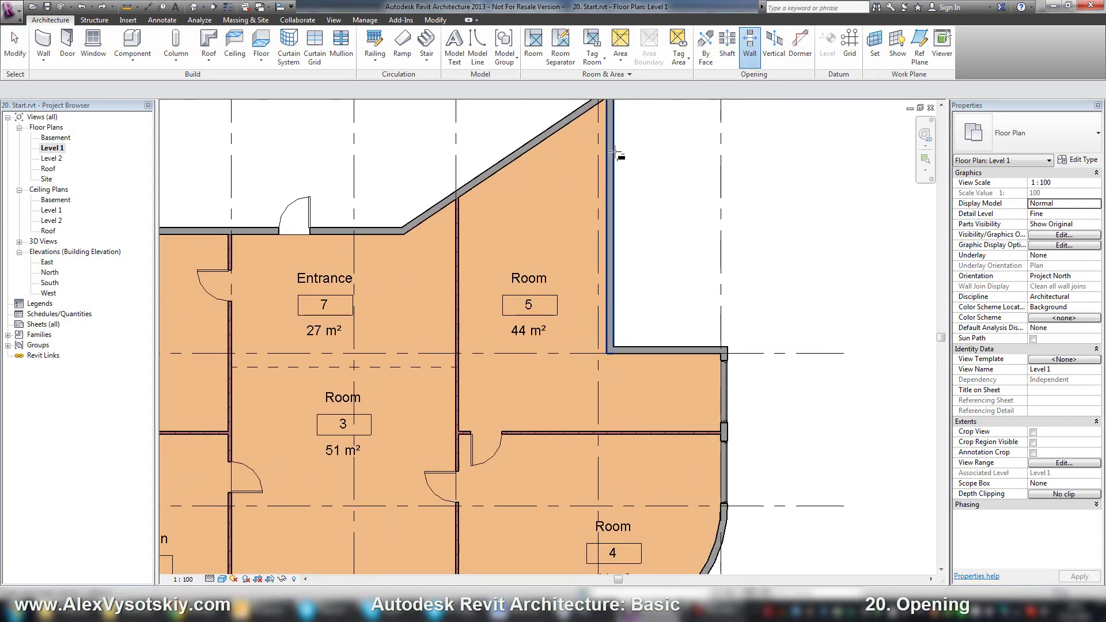
click(615, 152)
scroll(611, 151, up, 2)
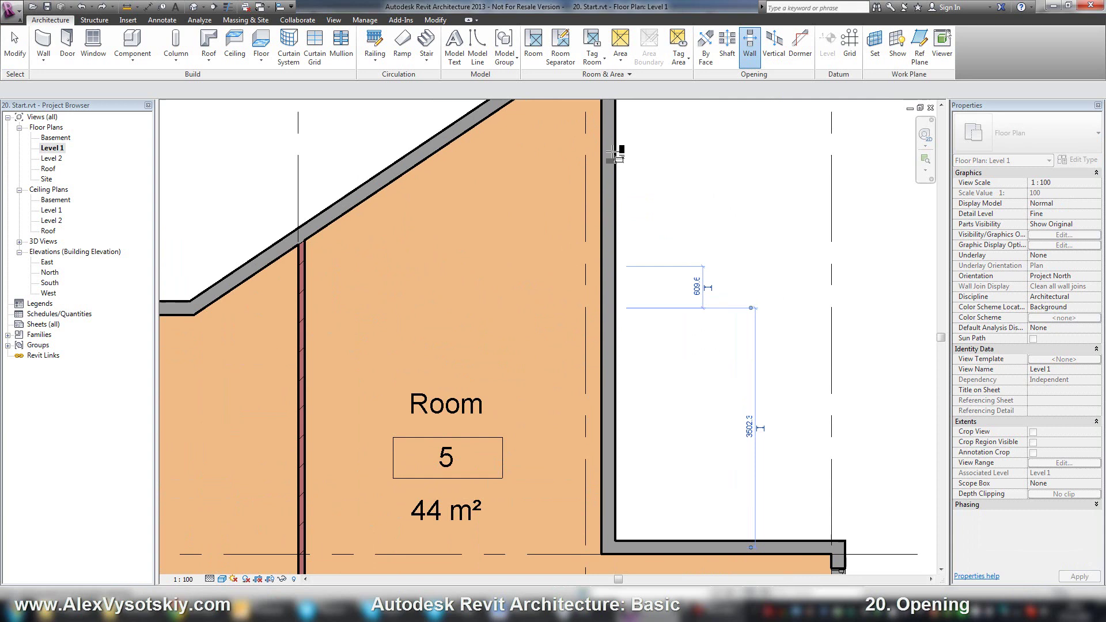
click(608, 141)
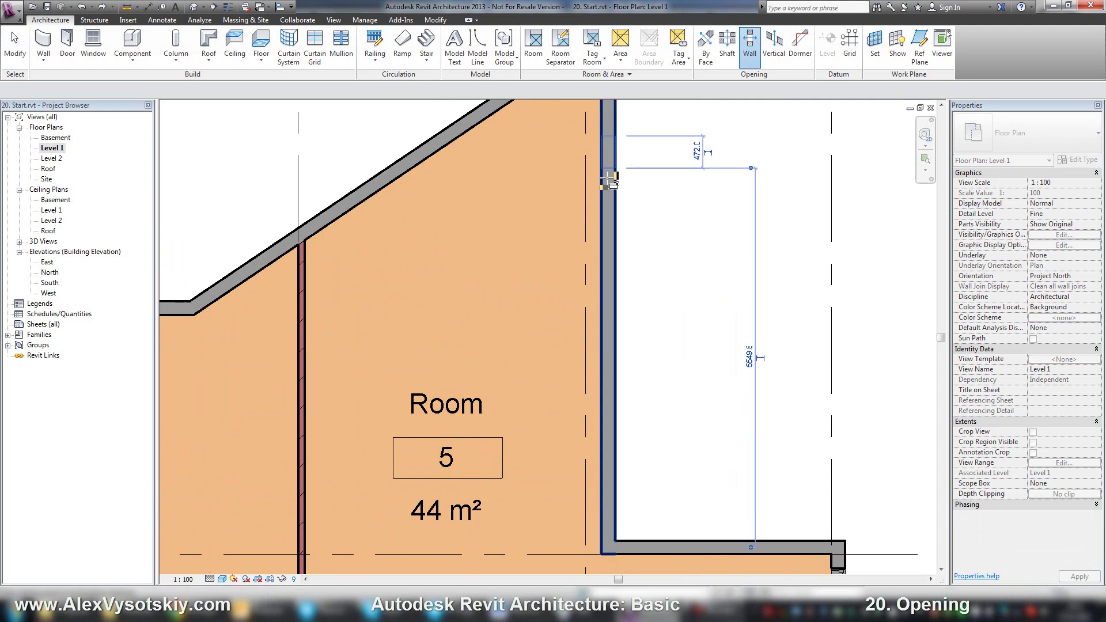
click(623, 253)
scroll(624, 256, down, 2)
key(Escape)
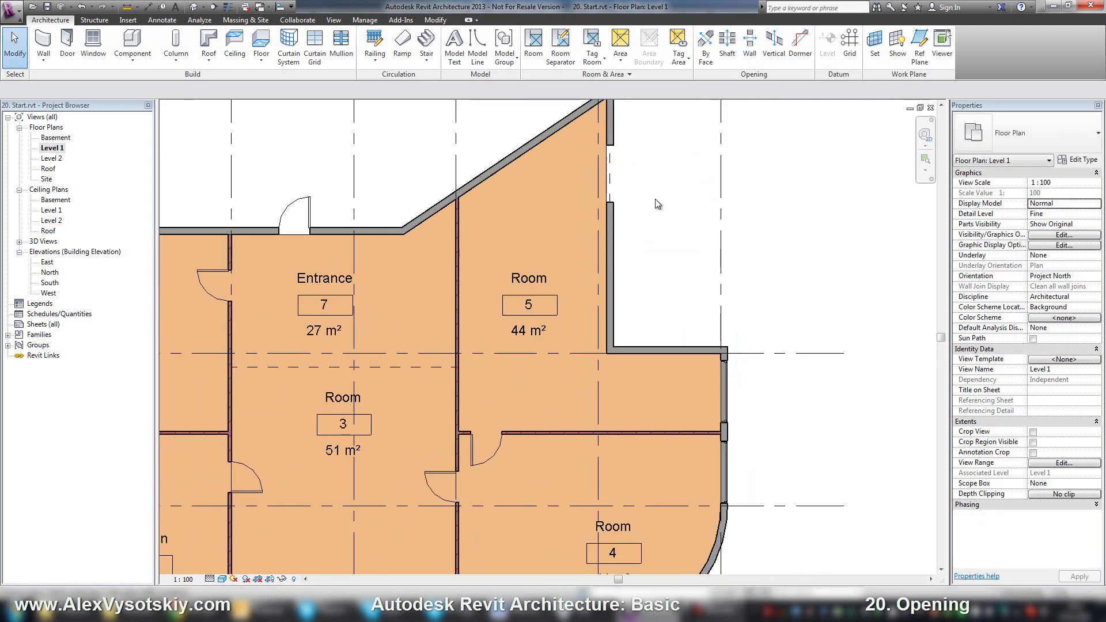
Step: Set the new wall opening's base constraint to Level 1 and its top constraint to Up to level: Level 2
scroll(613, 138, up, 4)
click(607, 190)
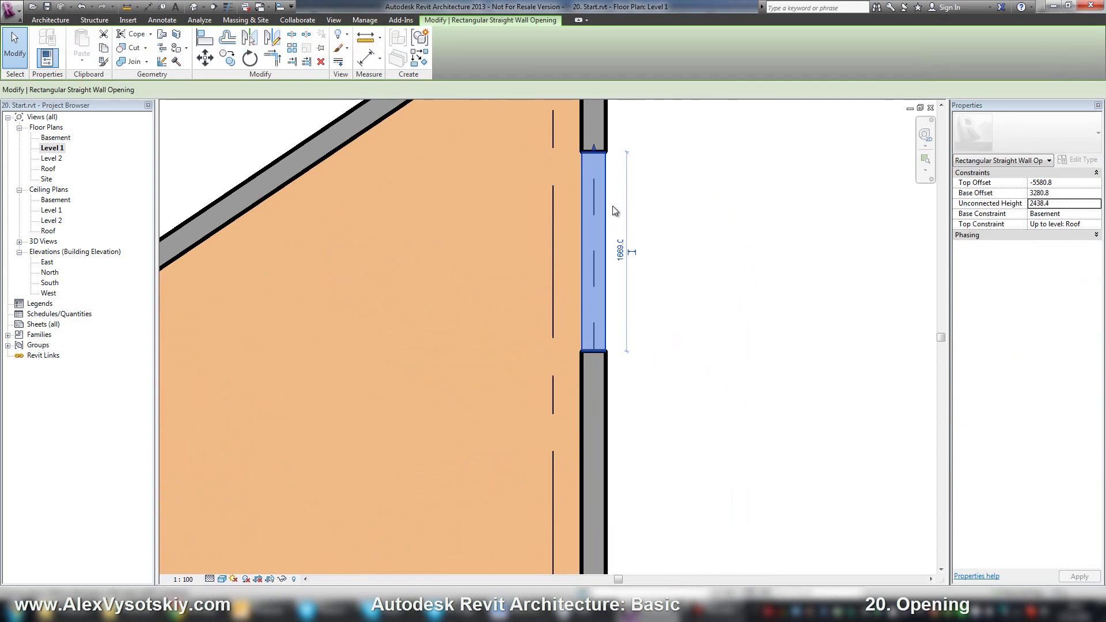
middle_drag(614, 200, 597, 207)
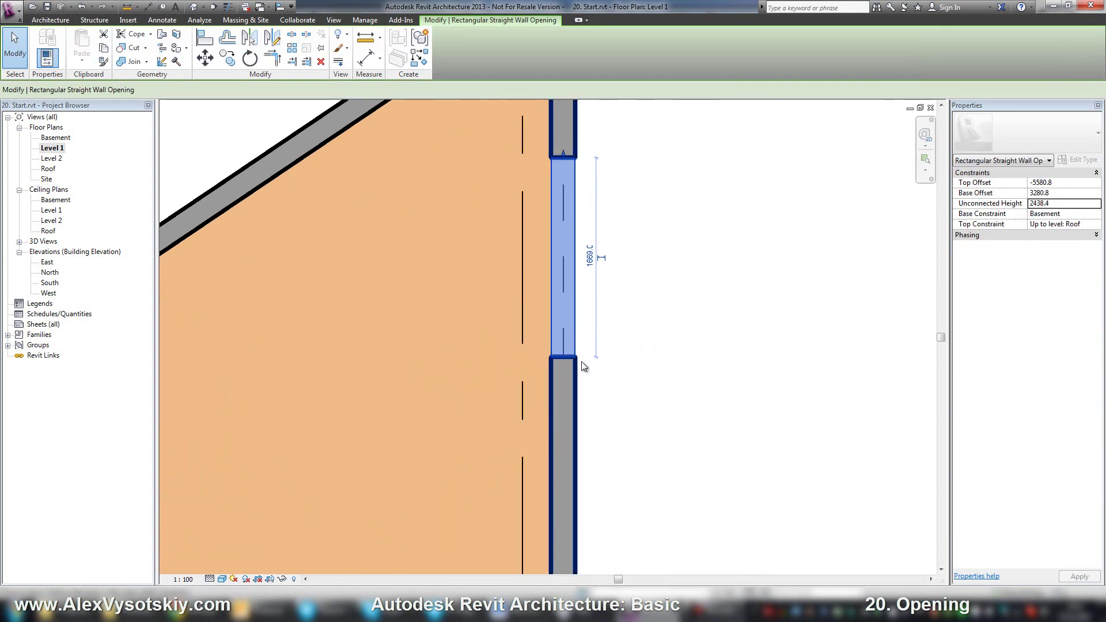
click(1089, 214)
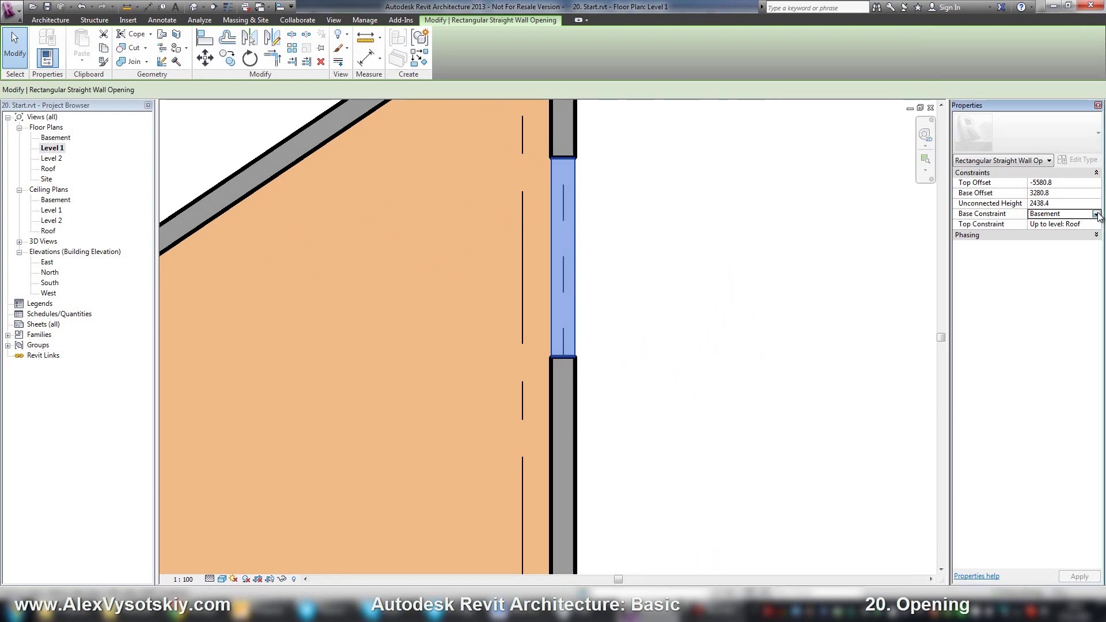
click(1096, 213)
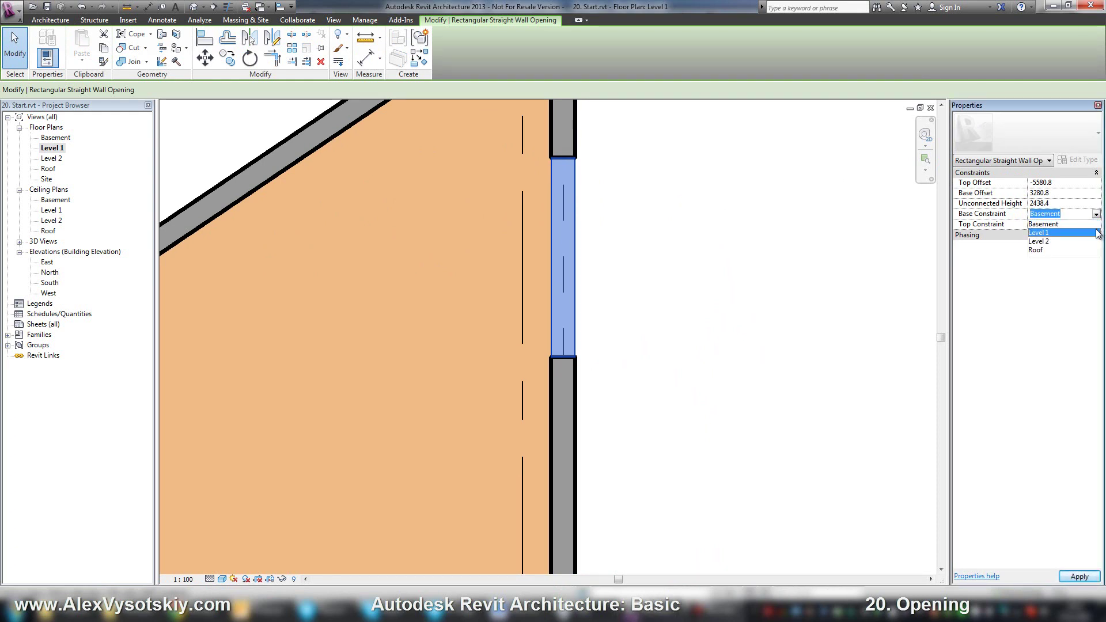
click(1097, 232)
click(1096, 224)
click(1096, 224)
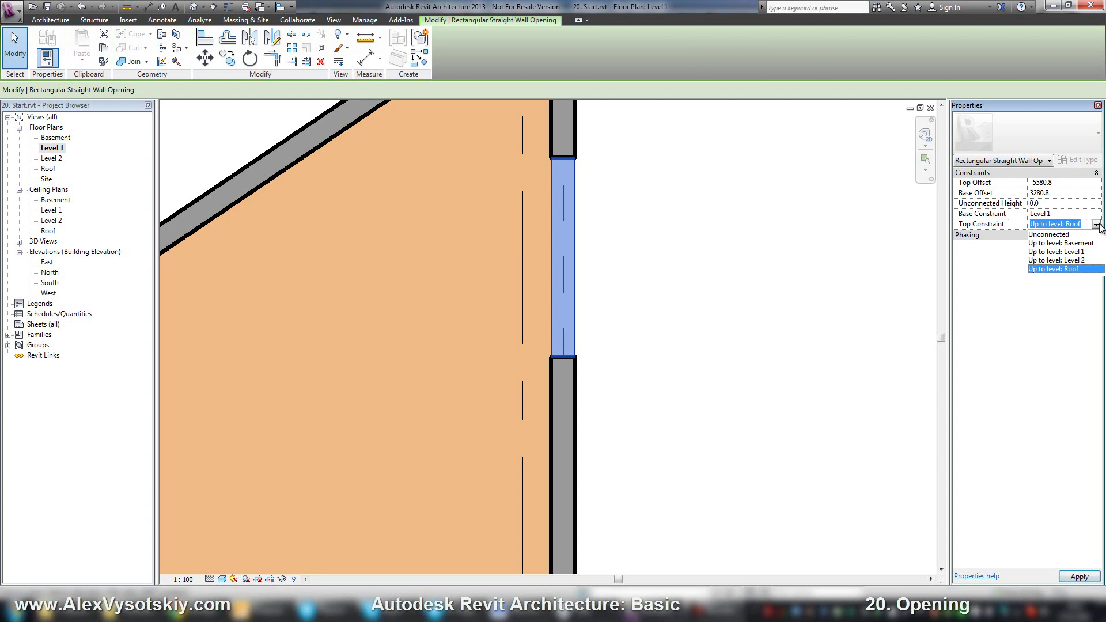
click(1082, 261)
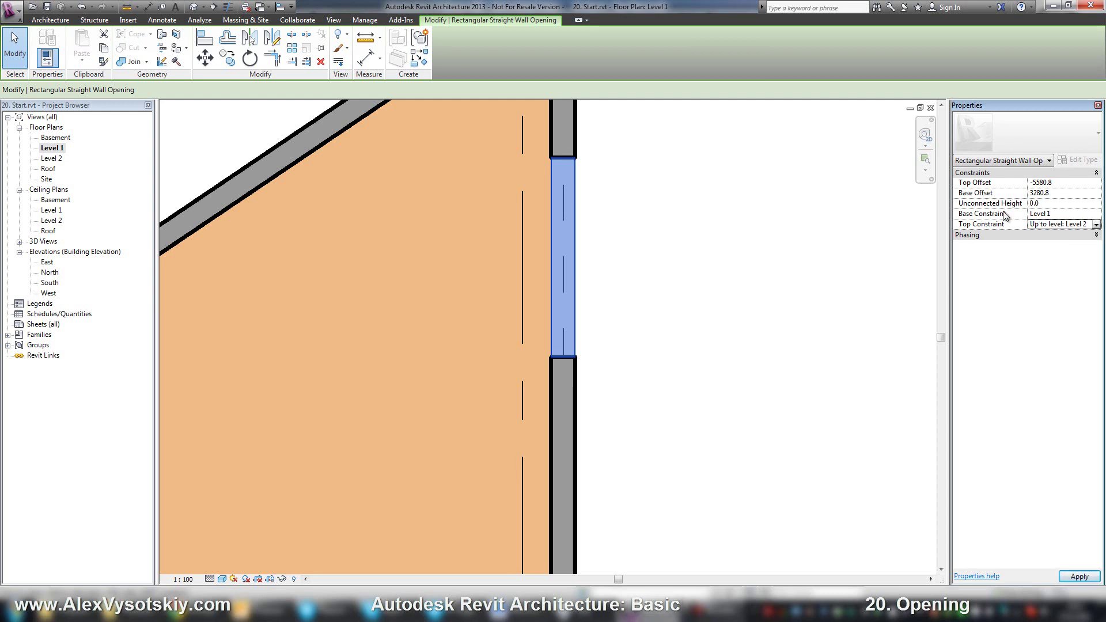
Step: Set the wall opening's base offset to 0 and its unconnected height to 2100 mm
click(1063, 194)
double_click(1063, 194)
text(0)
double_click(1066, 206)
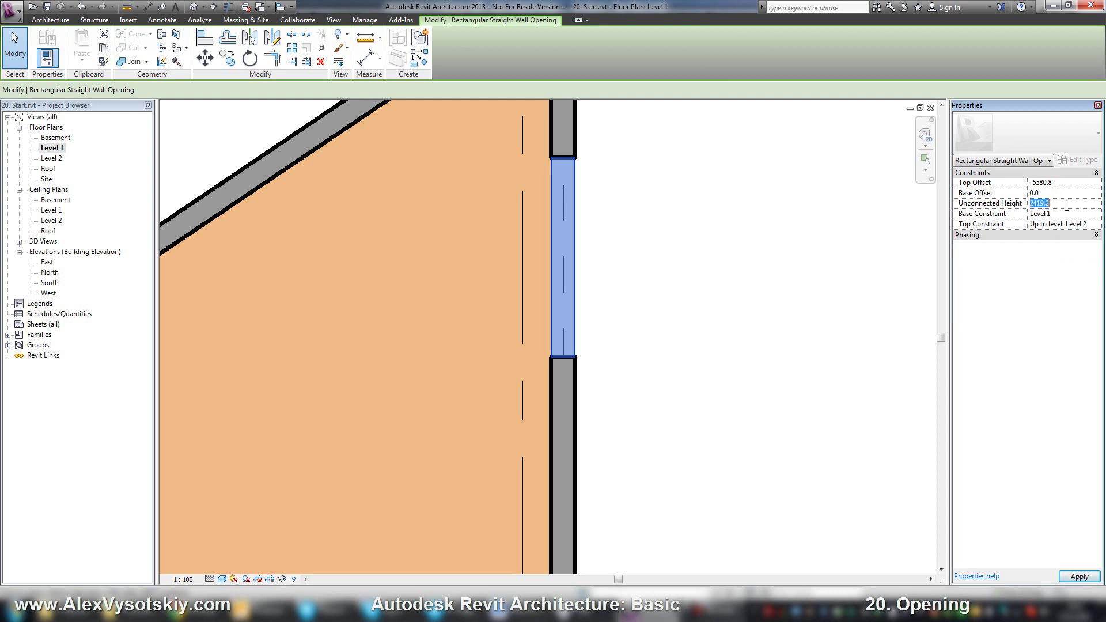
text(2100)
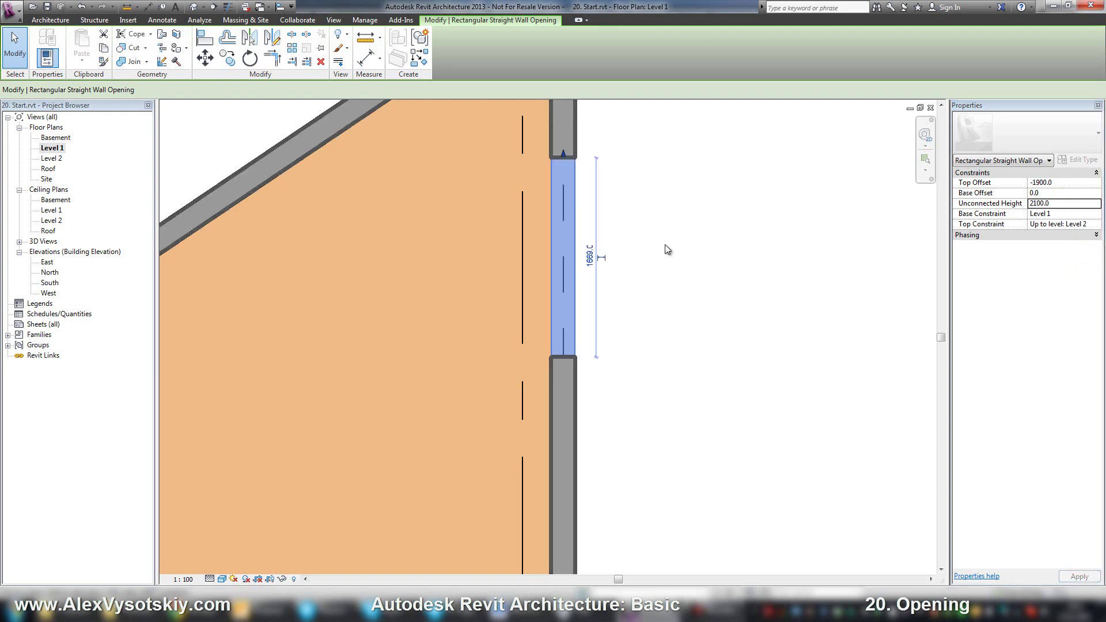
click(665, 245)
scroll(665, 241, down, 3)
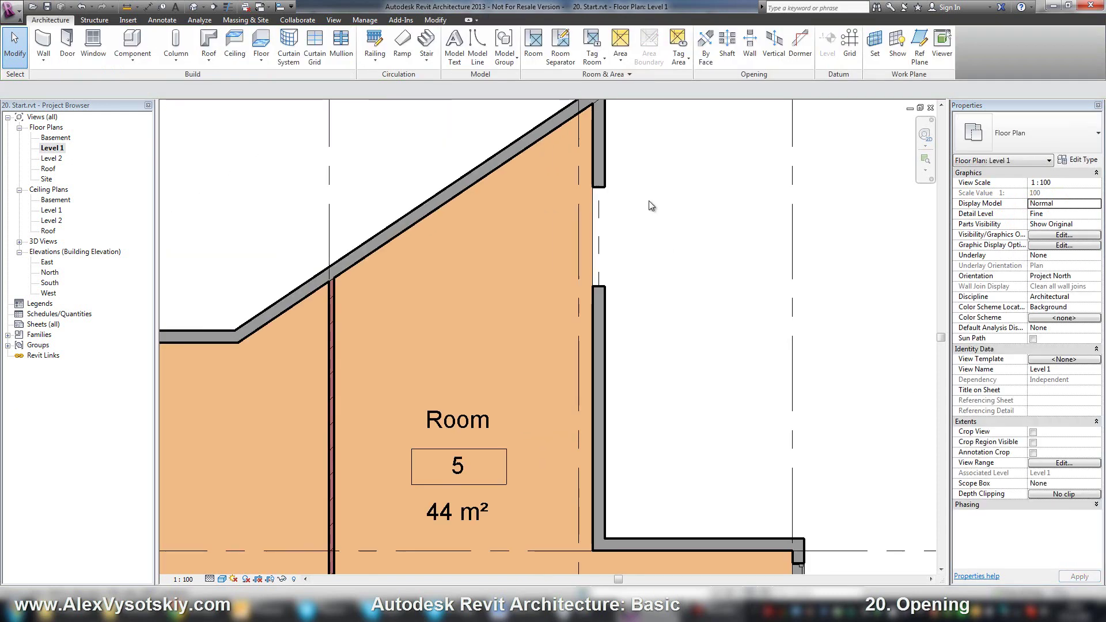
Step: Examine the wall opening from outside in the 3D view
click(194, 7)
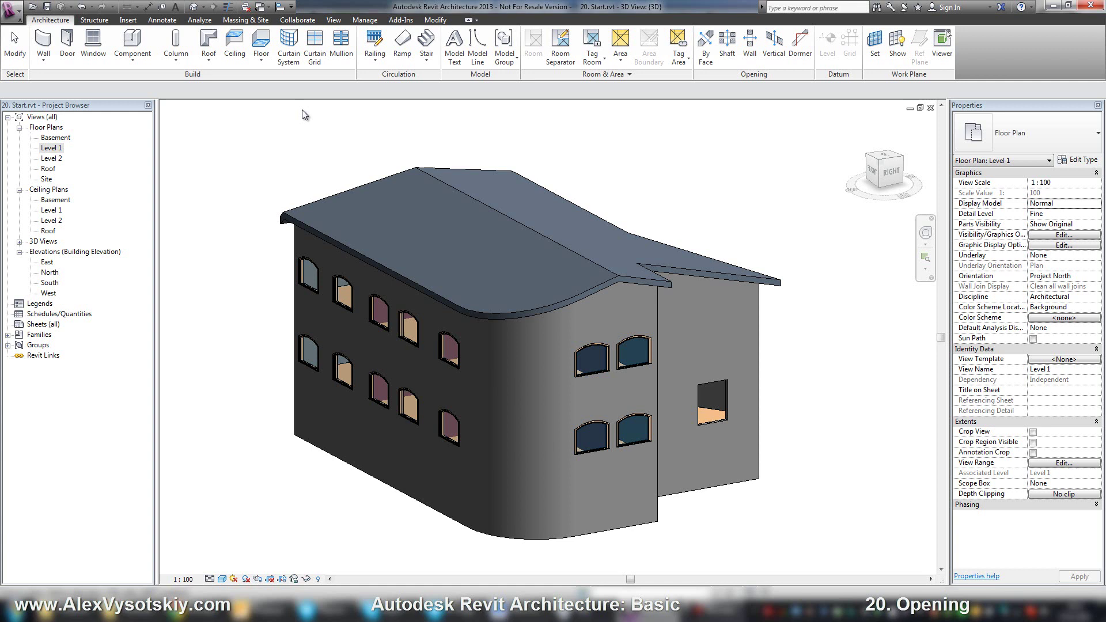
scroll(527, 217, up, 3)
scroll(523, 309, up, 5)
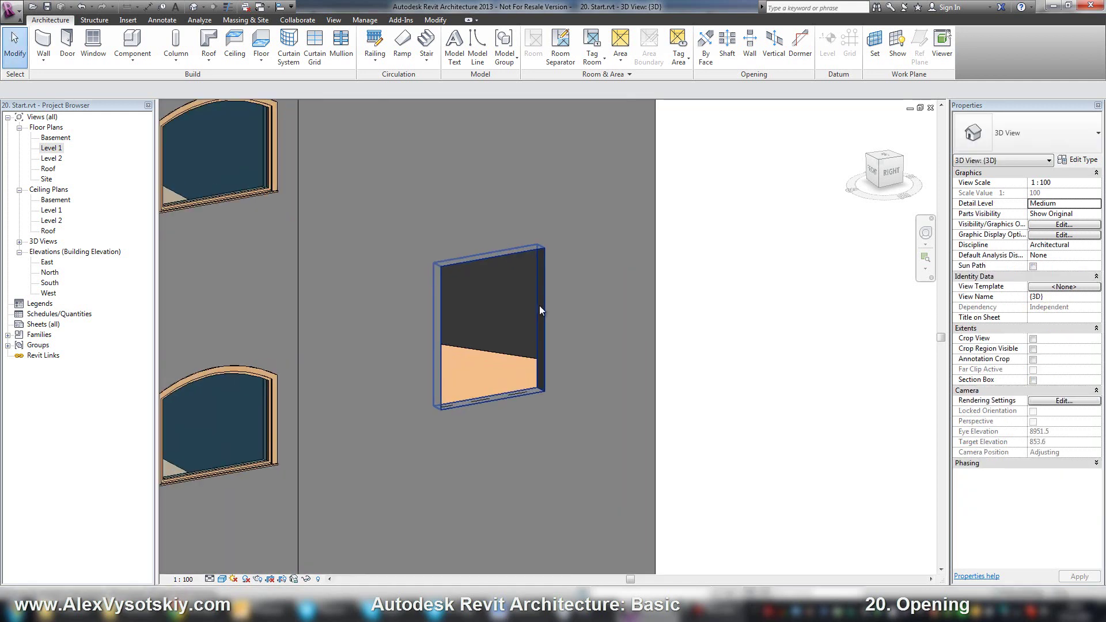
Step: Draw a room separation line across the wall gap of Room 5 on the Level 1 plan, from one wall end to the other
double_click(52, 148)
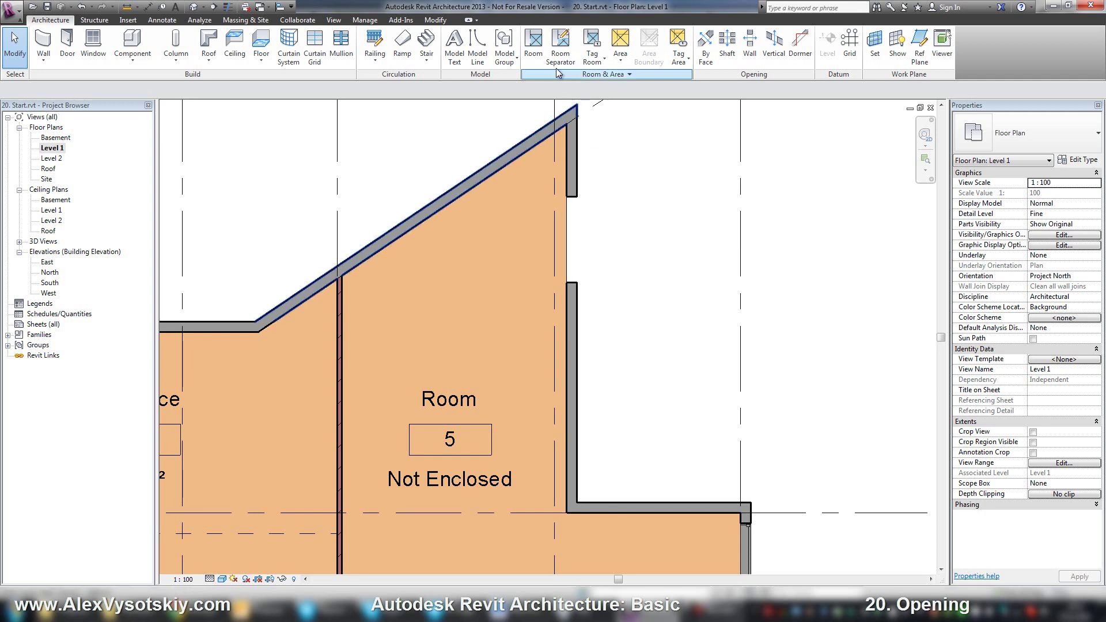
click(561, 49)
click(567, 197)
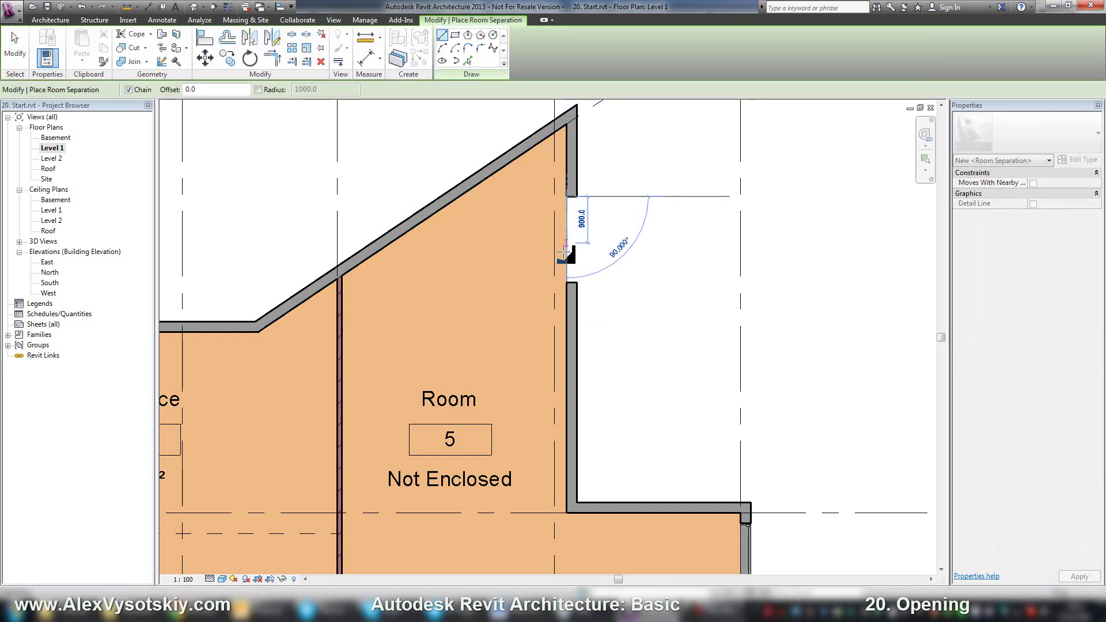
click(567, 282)
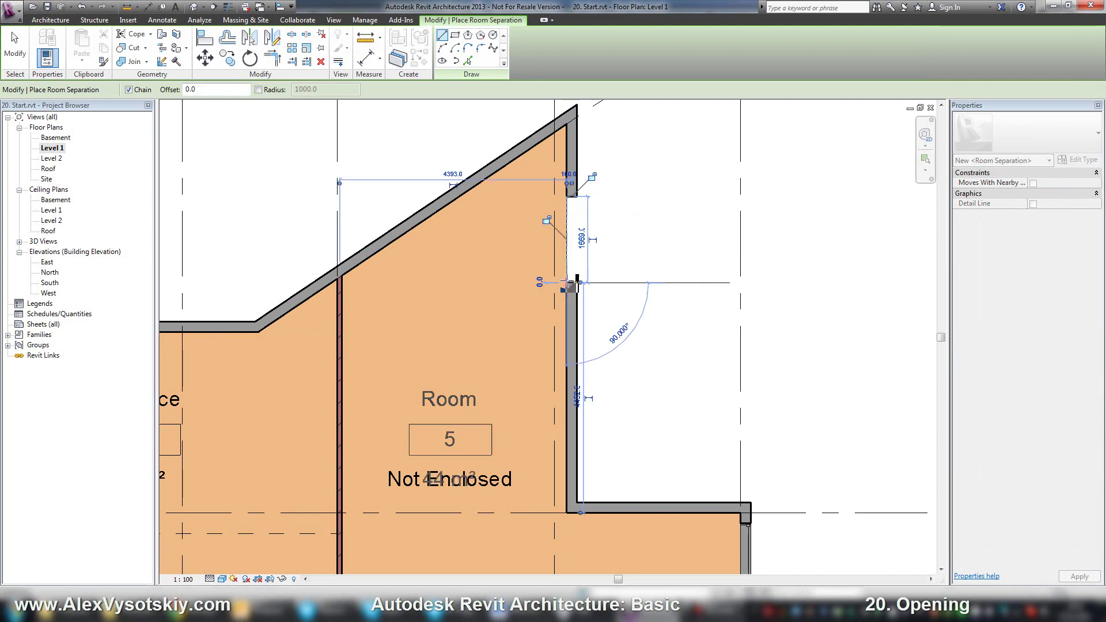
key(Escape)
key(Escape)
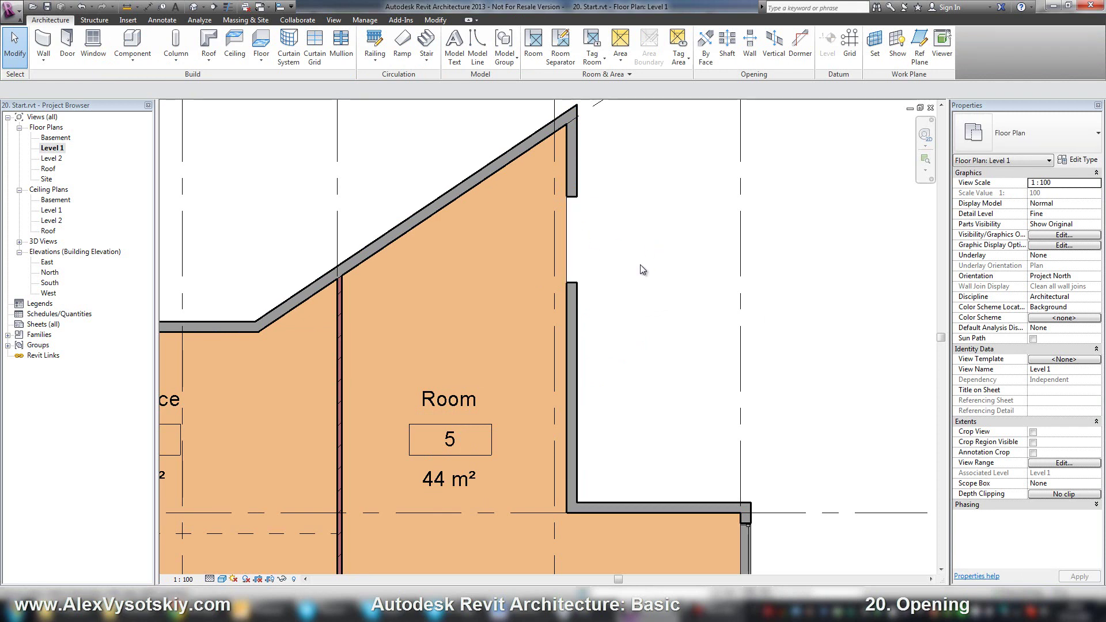
middle_drag(647, 277, 641, 272)
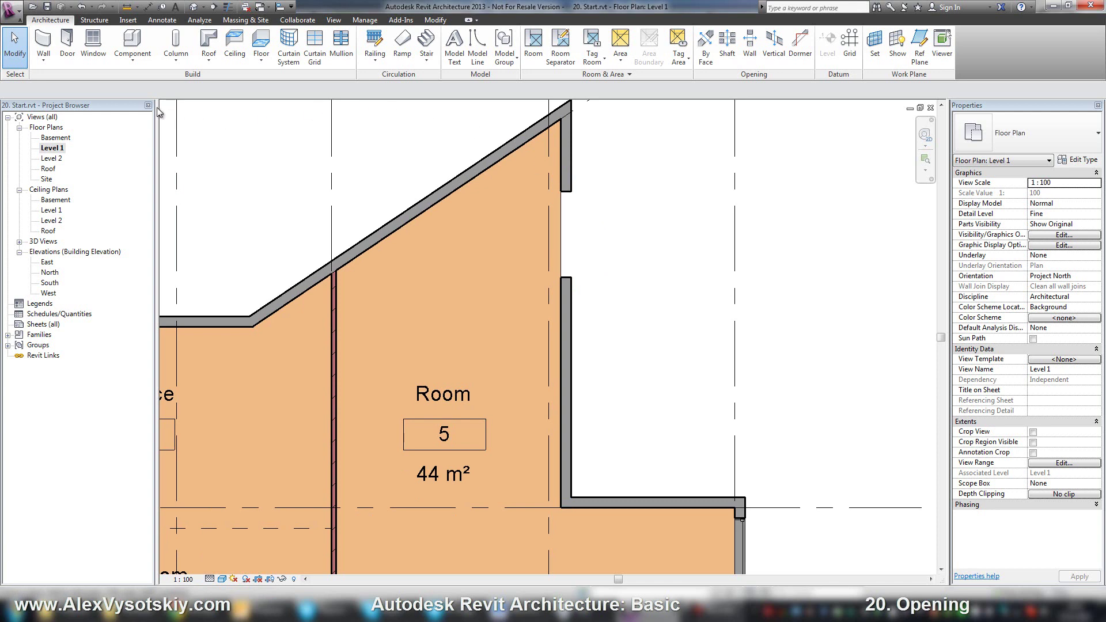
click(67, 41)
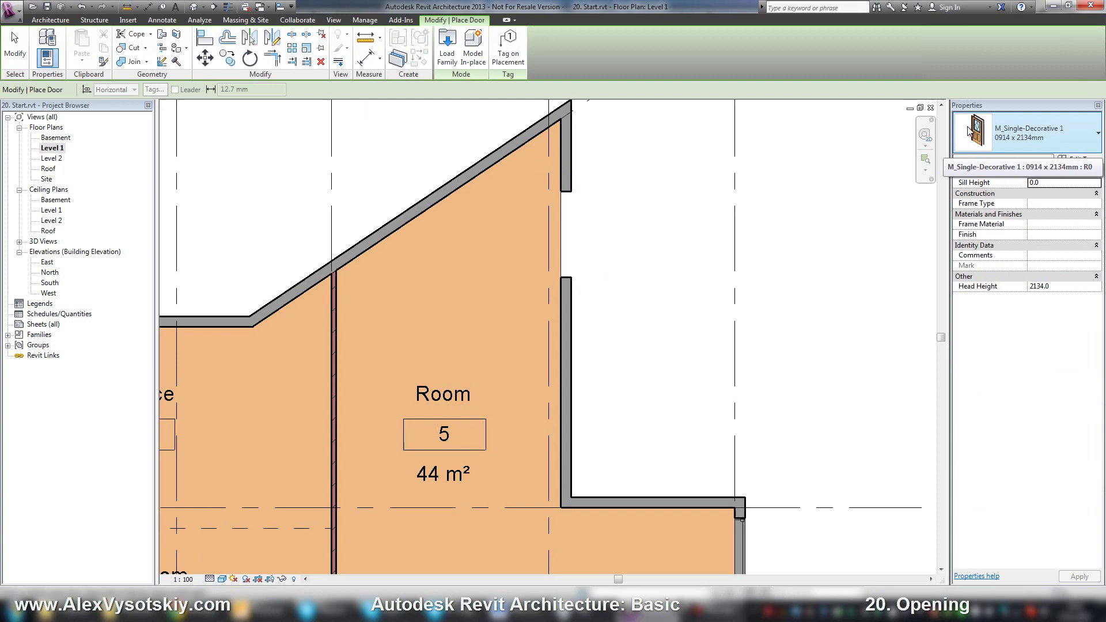
mouse_move(981, 131)
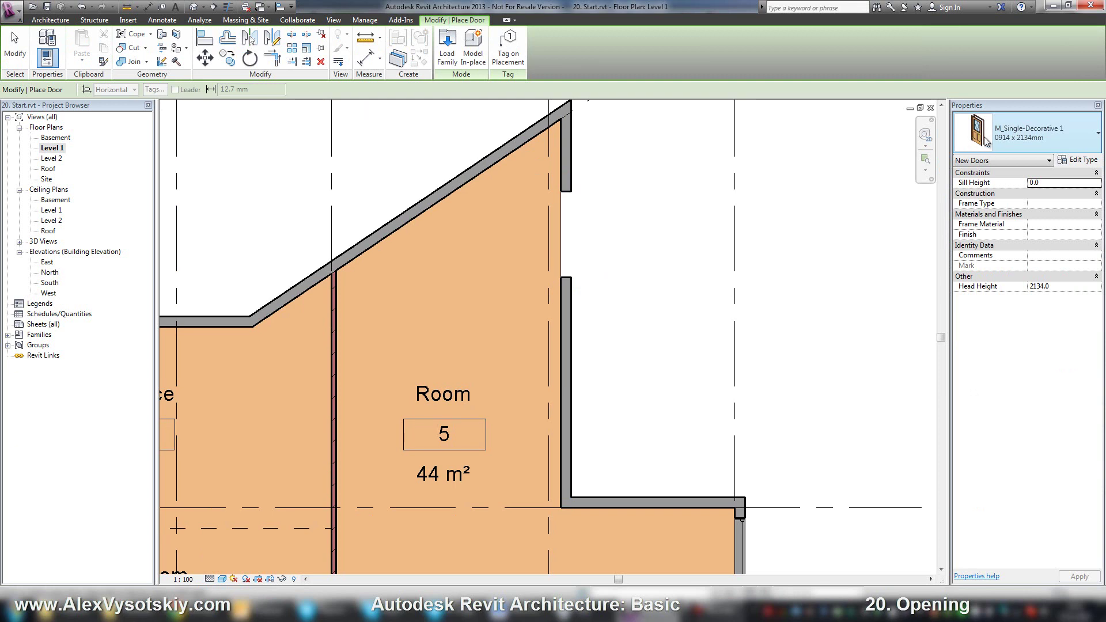
click(984, 144)
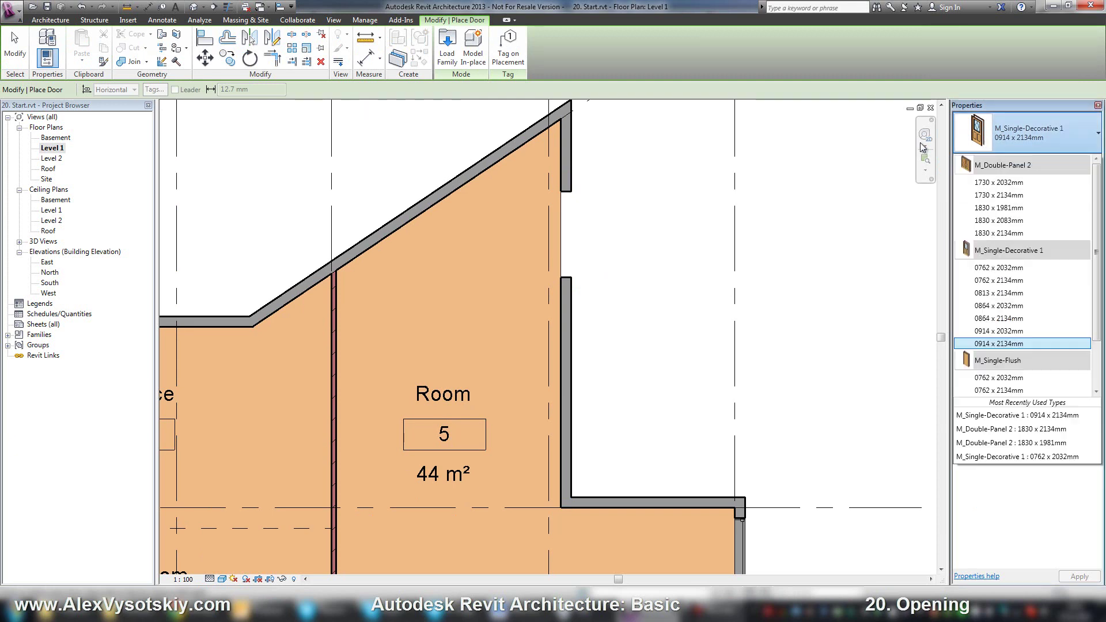
key(Escape)
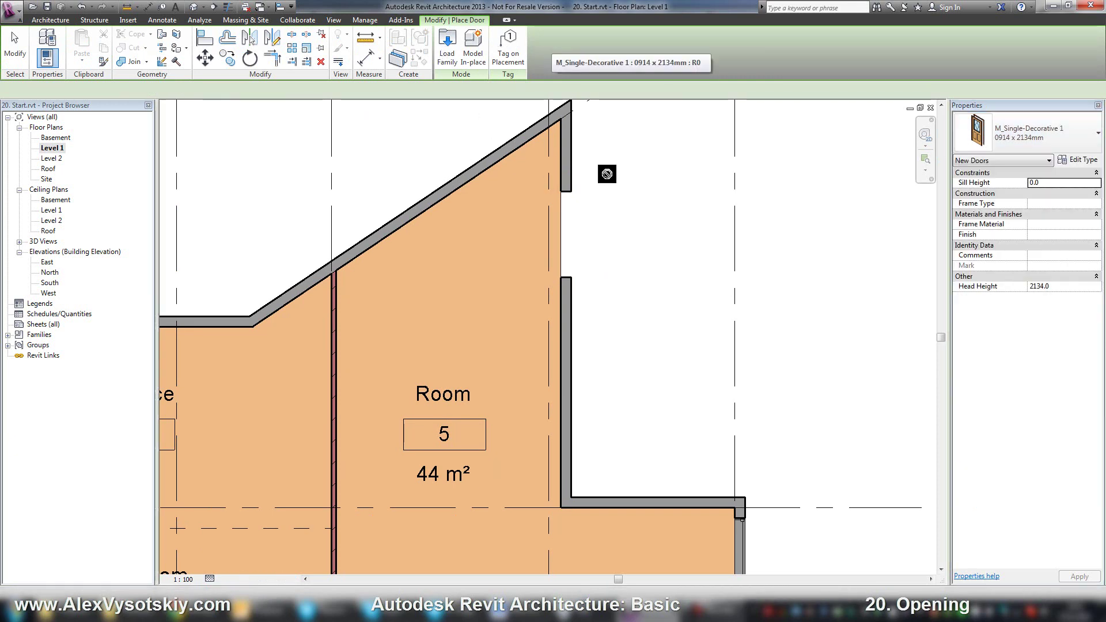
key(Escape)
Step: Open the M_Single-Decorative 1 door family of a placed door for editing
scroll(698, 161, down, 3)
click(393, 232)
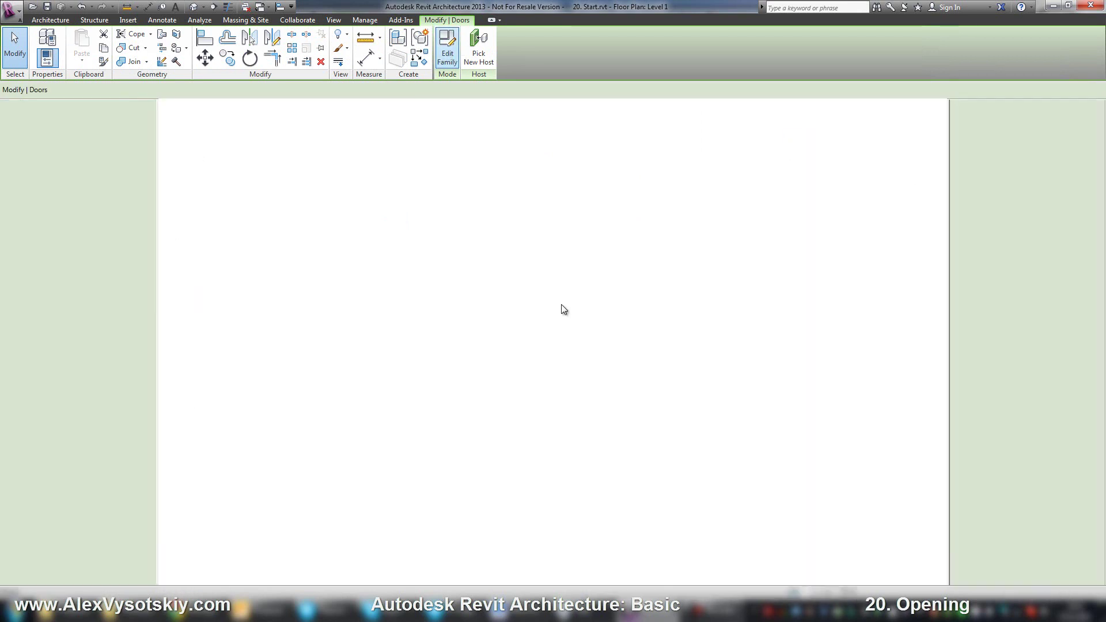
click(888, 137)
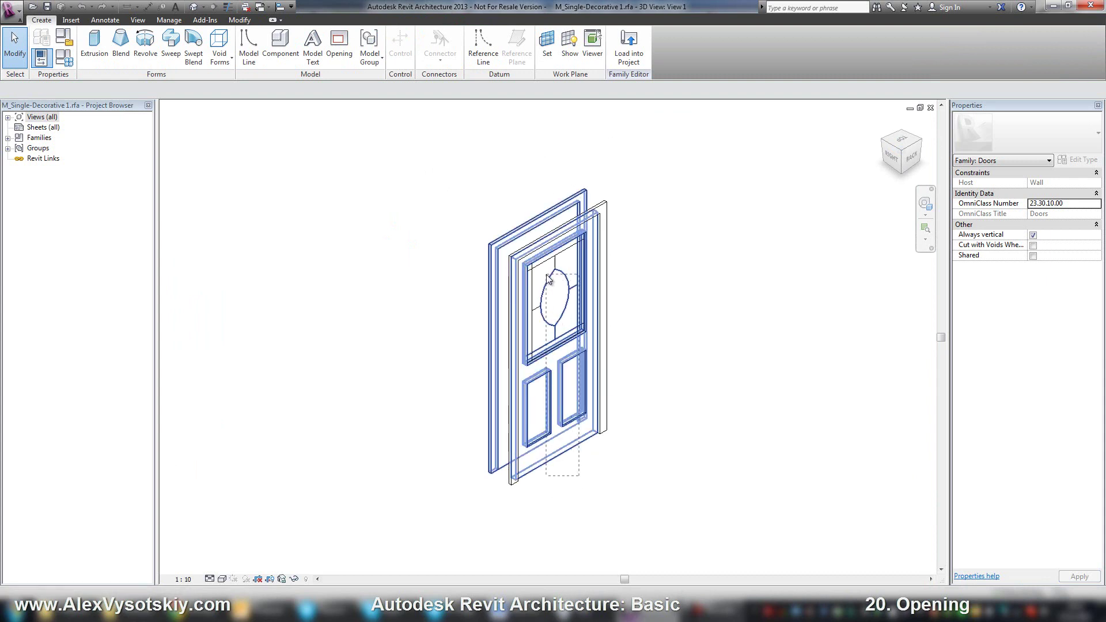
Step: Delete the door family's panel, glazing, rear trim and leftover lines, keeping the front trim and the opening cut
click(574, 365)
key(Delete)
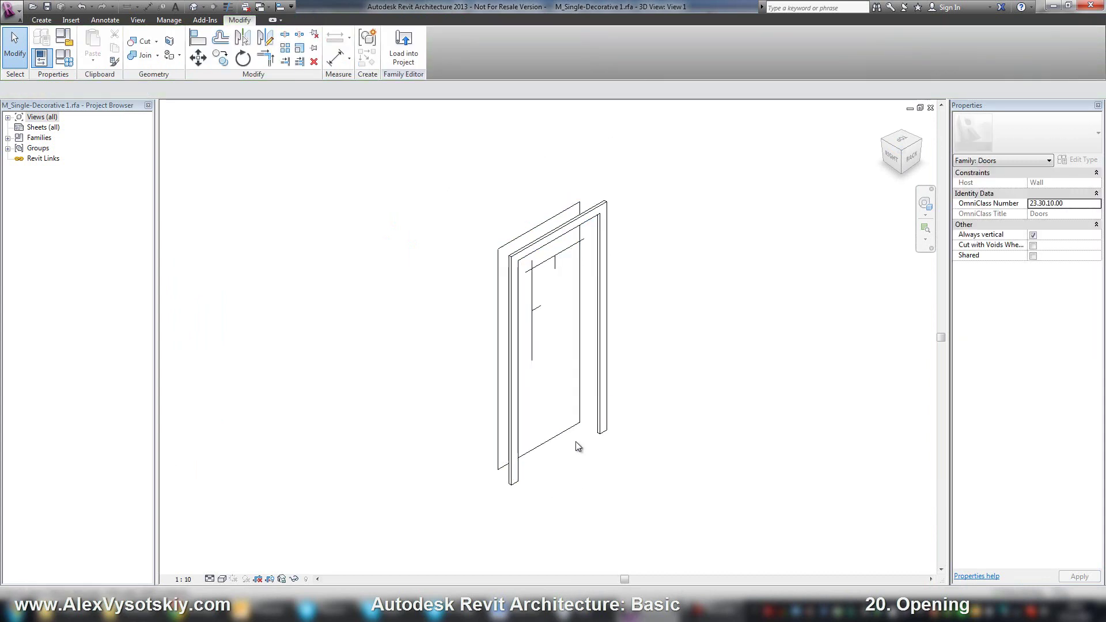
click(533, 265)
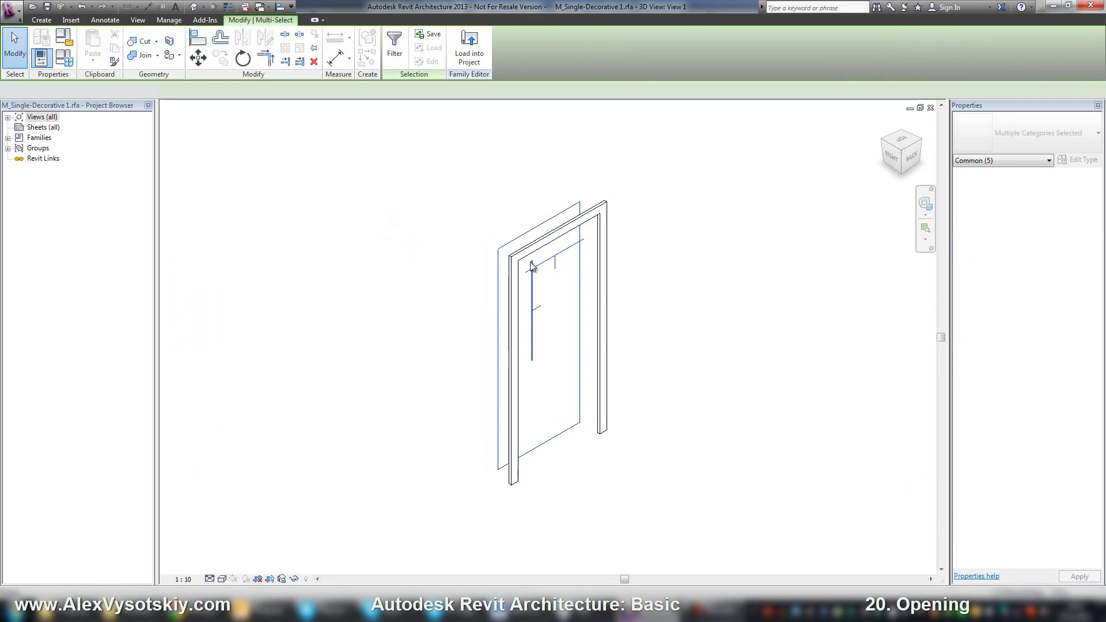
key(Delete)
Step: Turn on the visibility of the Walls category in the door family's 3D view
shift+middle_drag(486, 390, 346, 436)
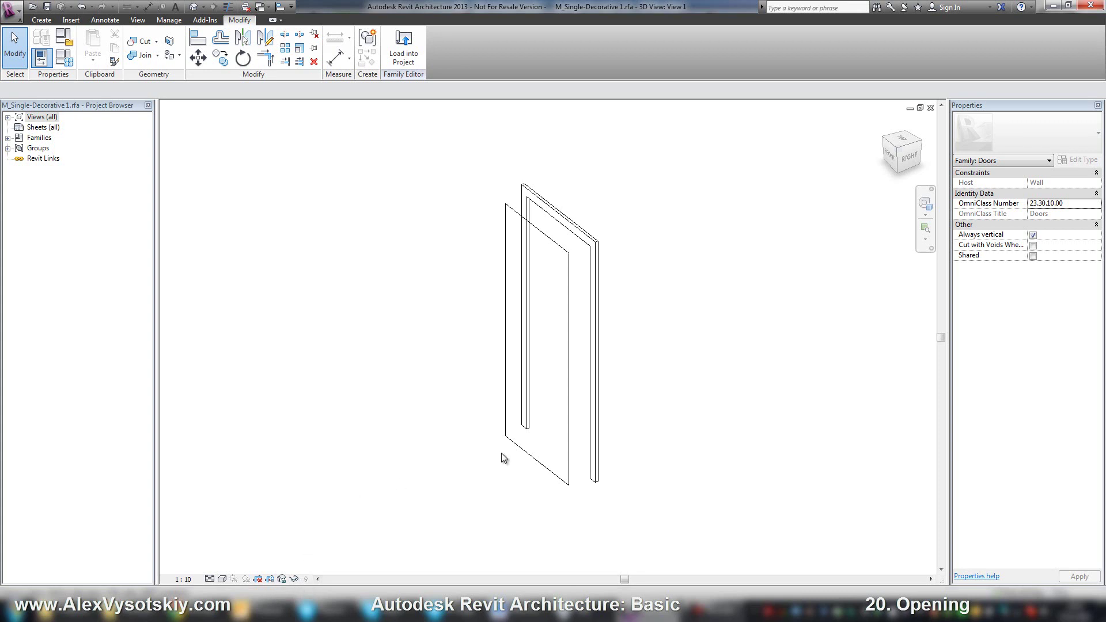
shift+middle_drag(569, 465, 489, 455)
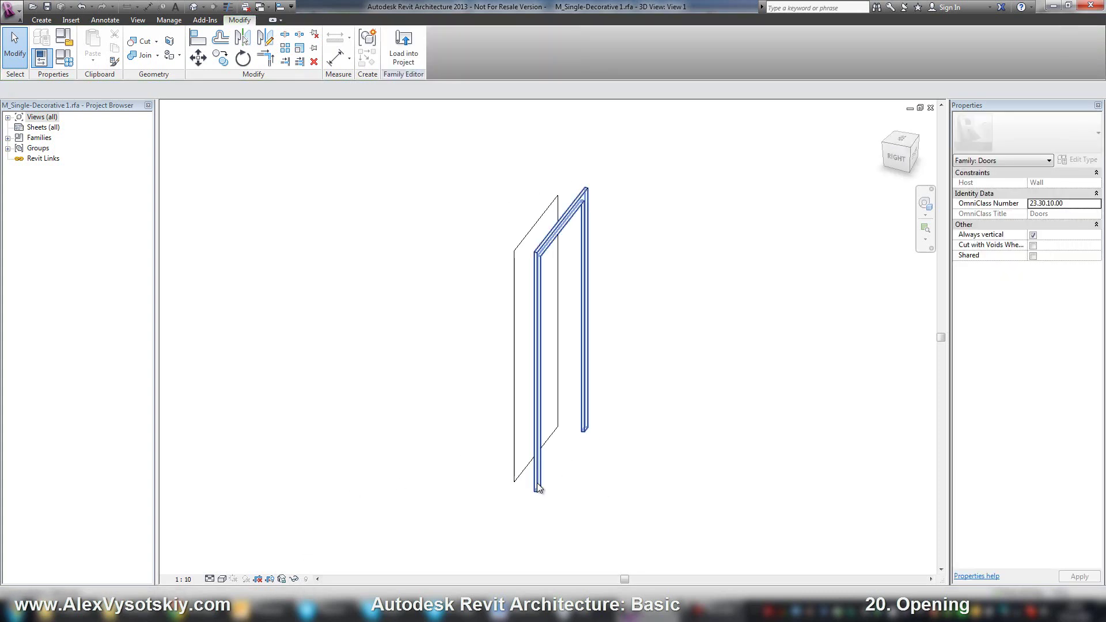
click(540, 487)
click(689, 465)
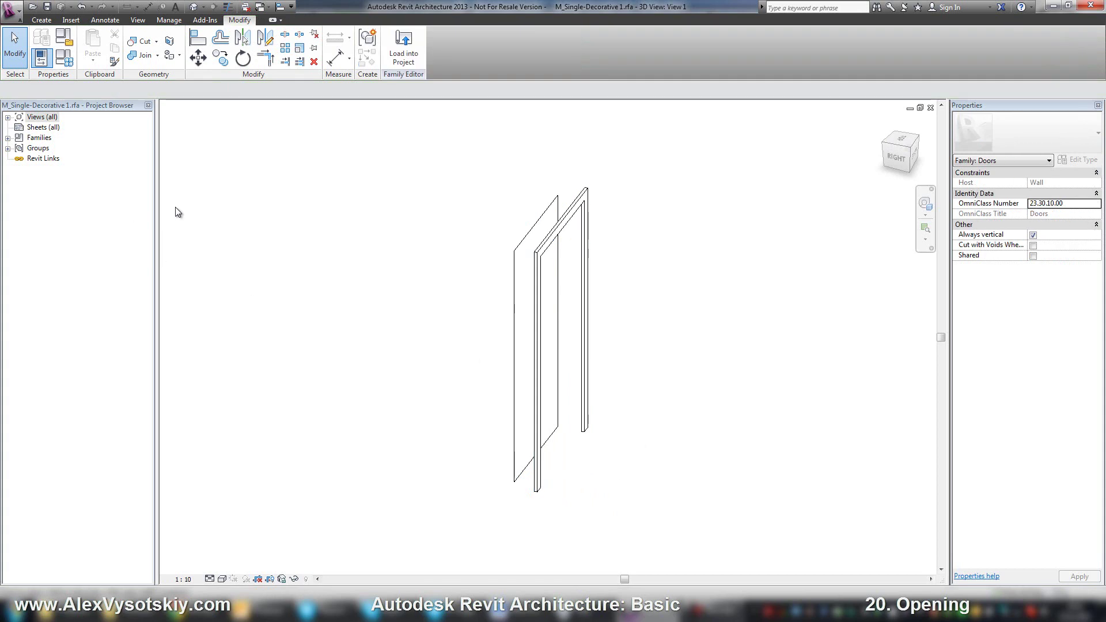
key(v)
key(v)
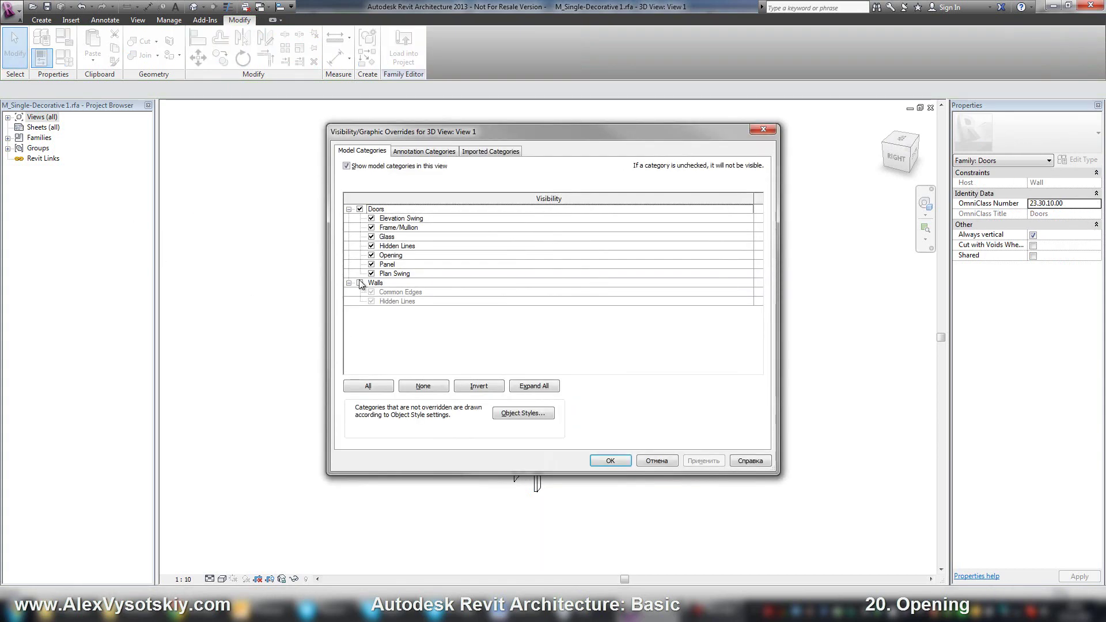
click(358, 291)
click(360, 282)
click(610, 461)
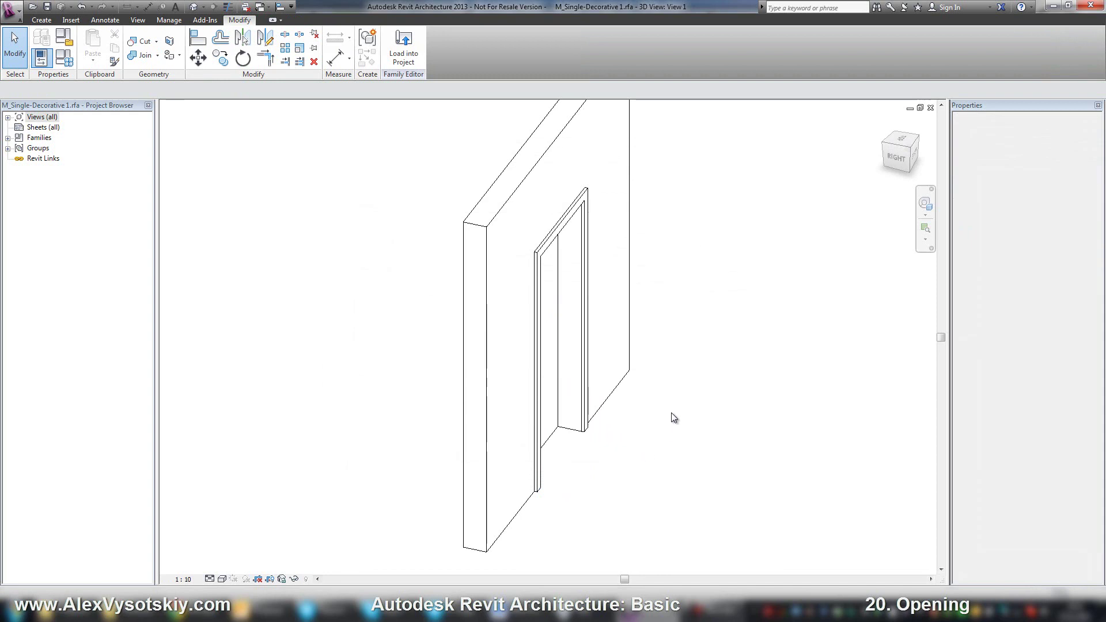
Step: Shade the door family's 3D view and delete the remaining front trim, leaving only the wall opening
click(222, 579)
click(242, 531)
mouse_move(378, 445)
shift+middle_down()
mouse_move(562, 364)
mouse_move(604, 440)
shift+middle_up()
click(605, 442)
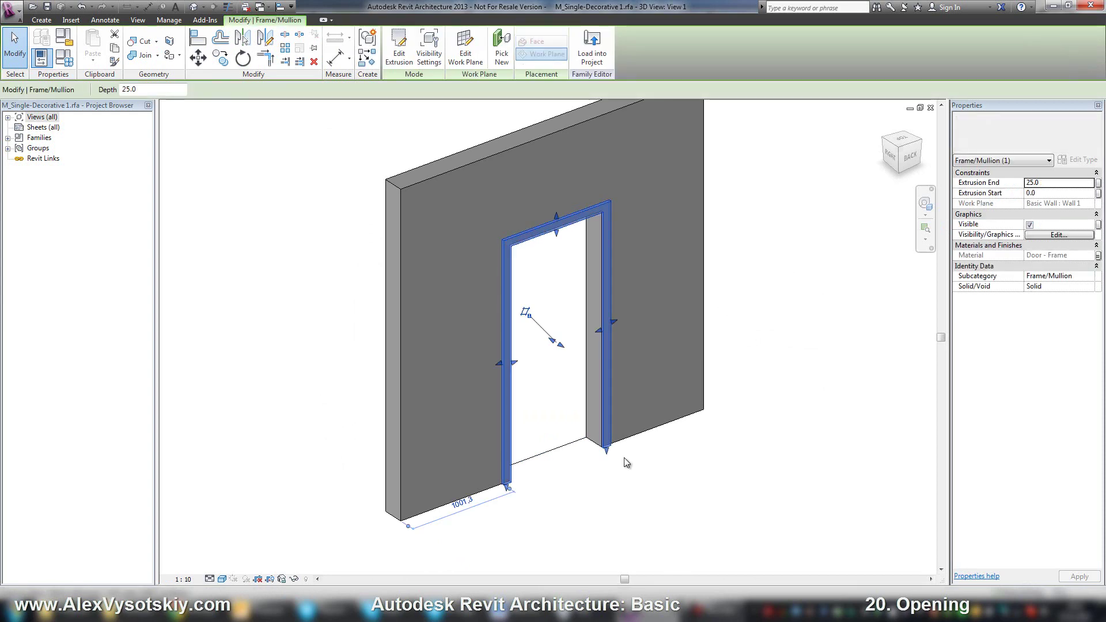
key(Delete)
shift+middle_drag(484, 401, 540, 410)
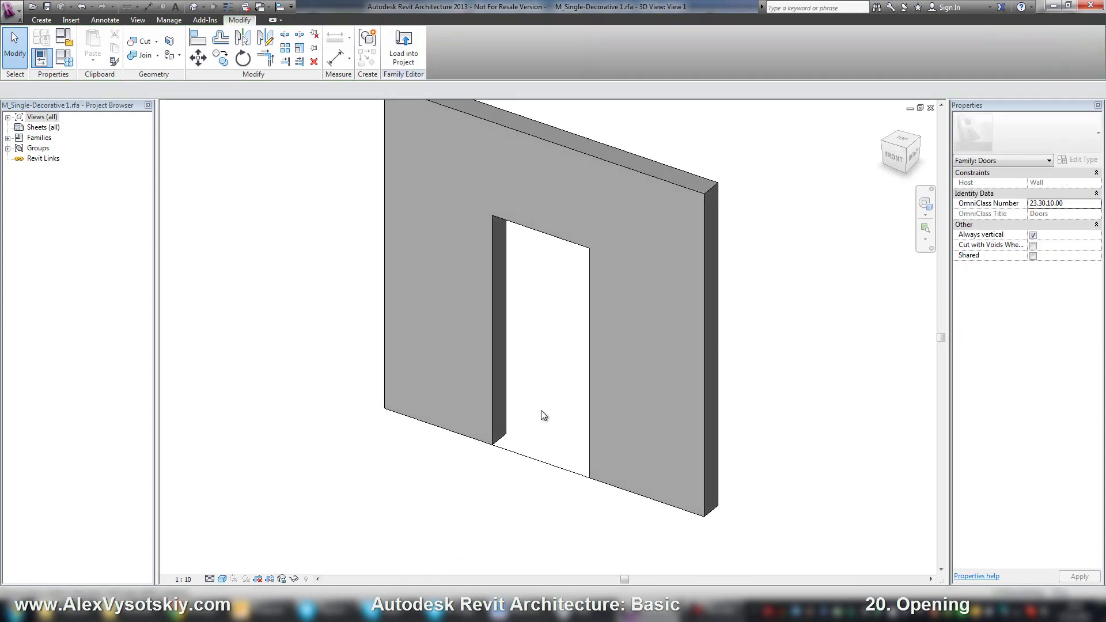
shift+middle_drag(495, 442, 504, 338)
Step: Close the M_Single-Decorative 1 door family without saving its changes and return to the Level 1 plan
click(930, 107)
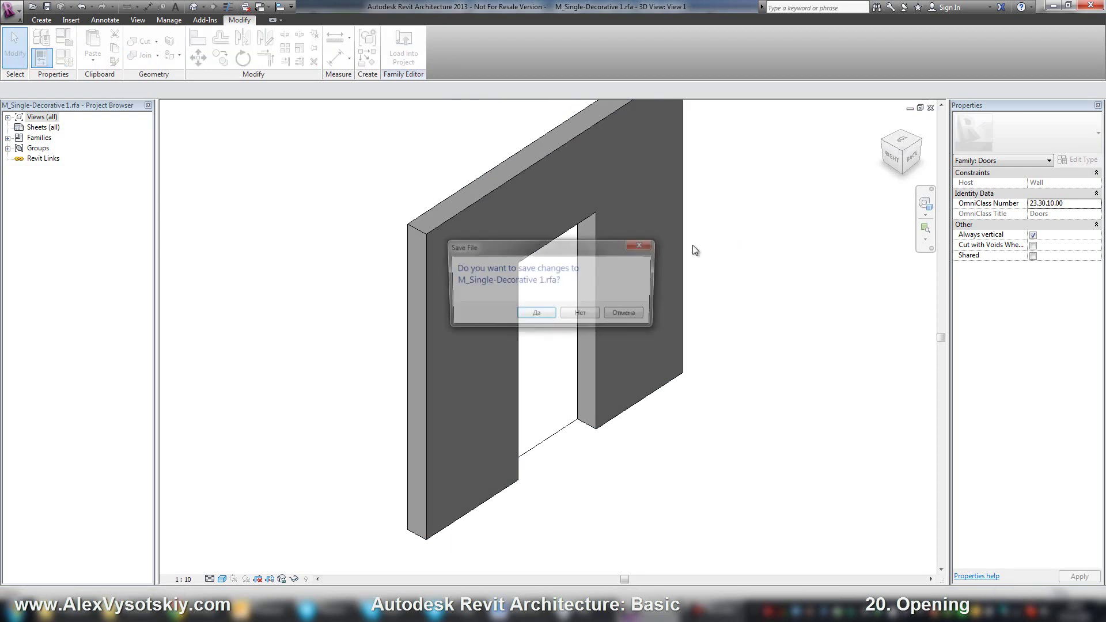
click(582, 315)
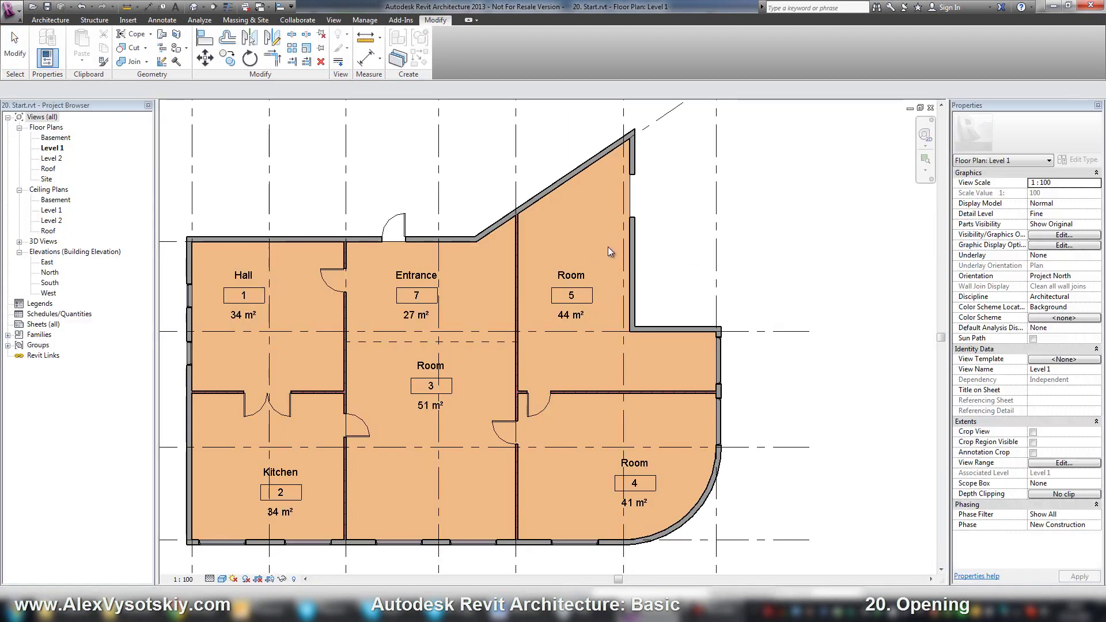
scroll(626, 199, up, 5)
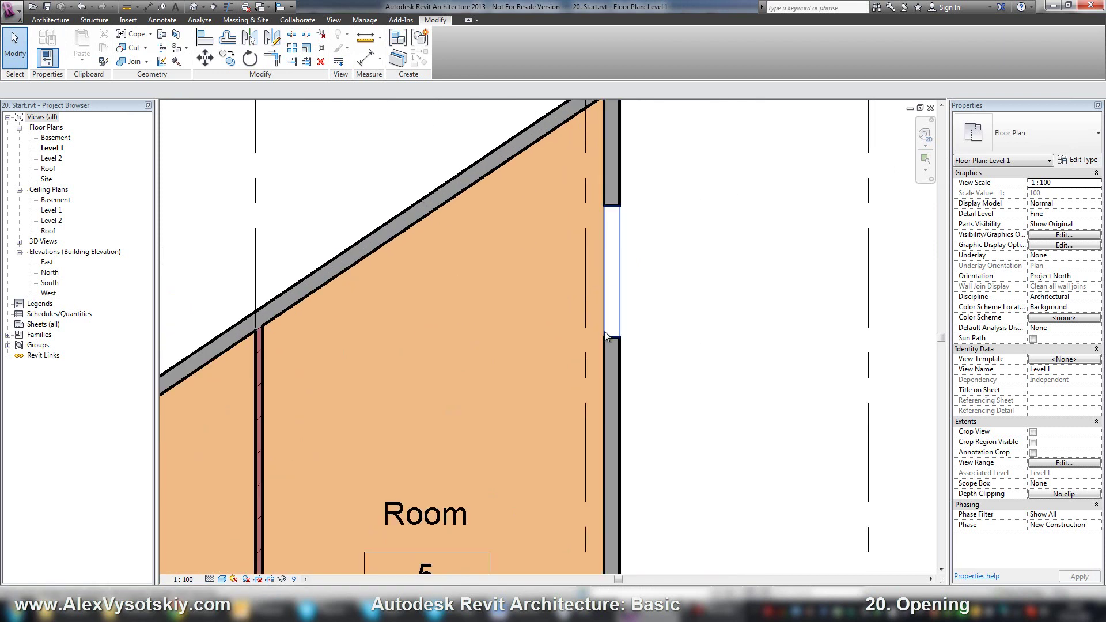
scroll(588, 309, down, 6)
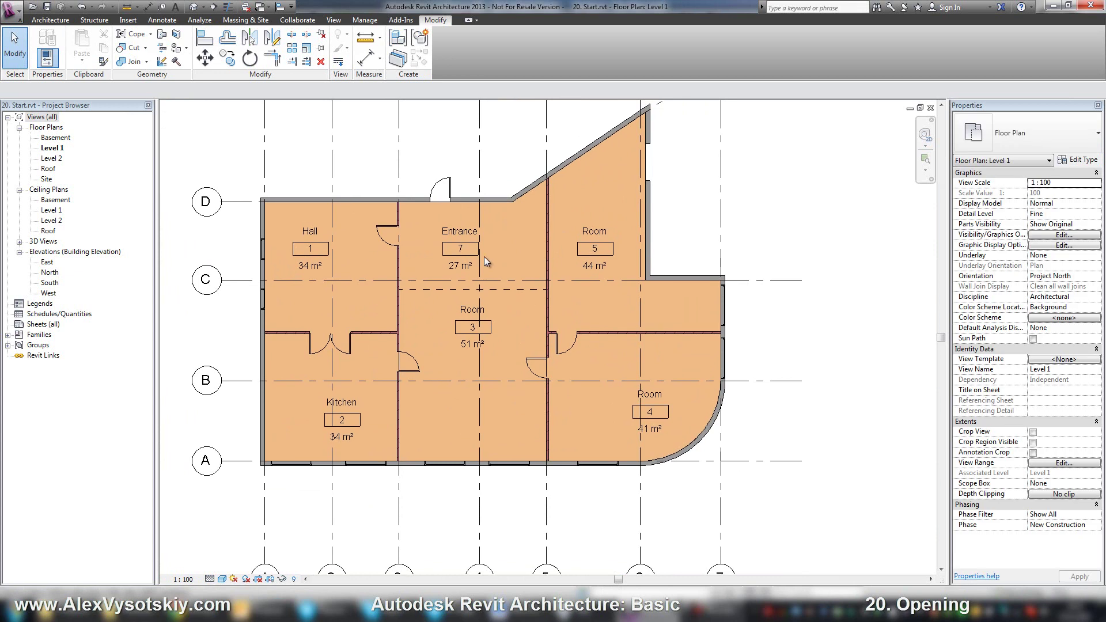
Step: Create a rectangular shaft opening about 2900 mm by 4700 mm in the lower half of Room 3
middle_drag(484, 259, 501, 263)
click(51, 20)
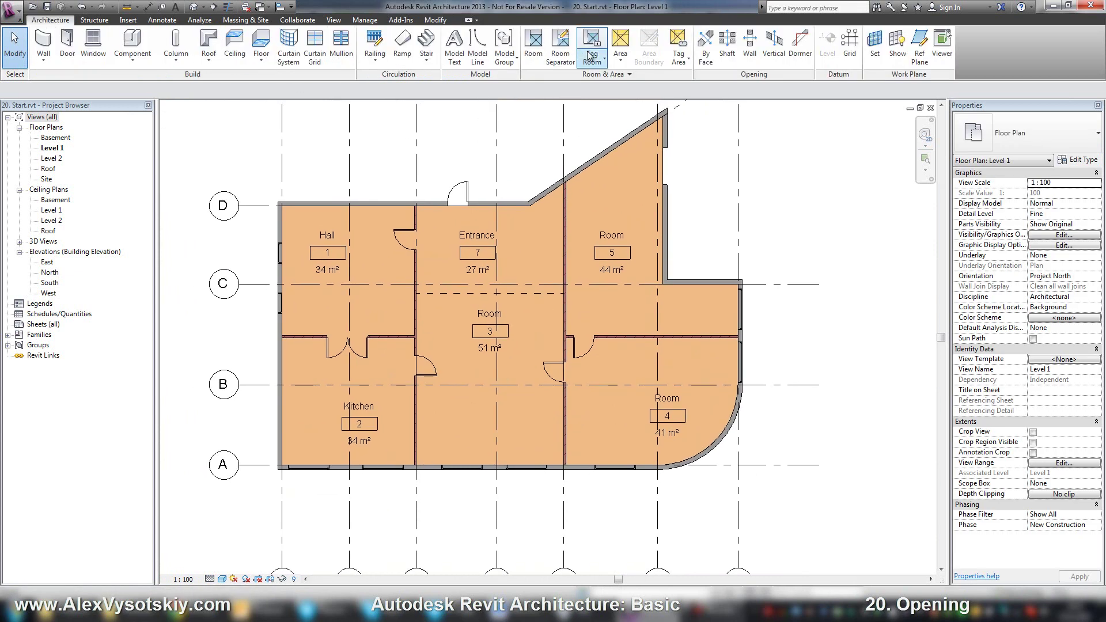
click(727, 51)
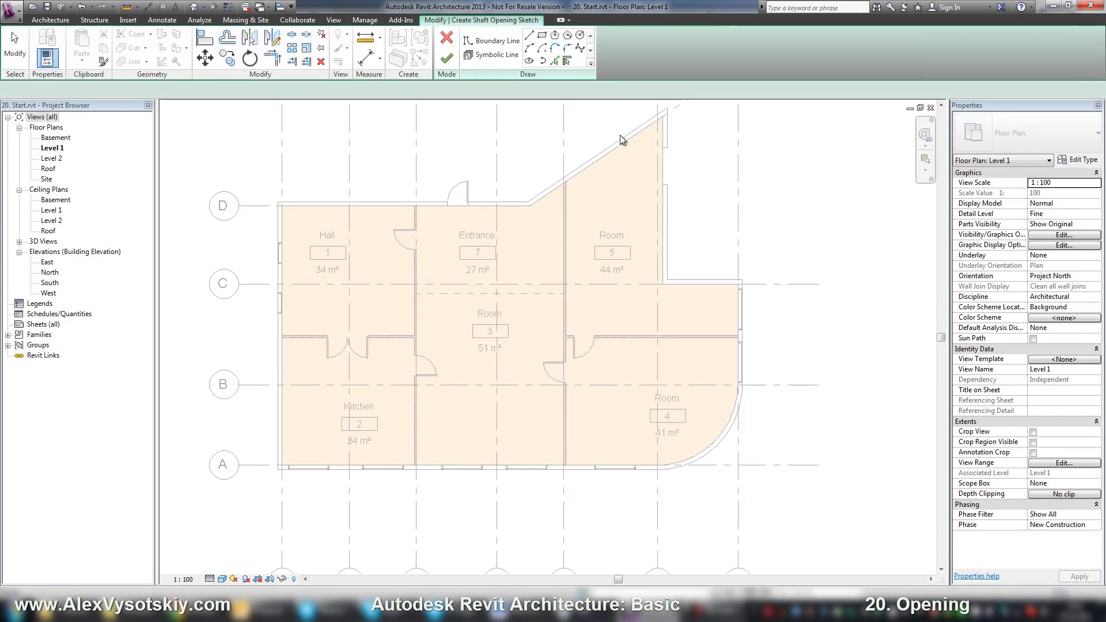
click(541, 36)
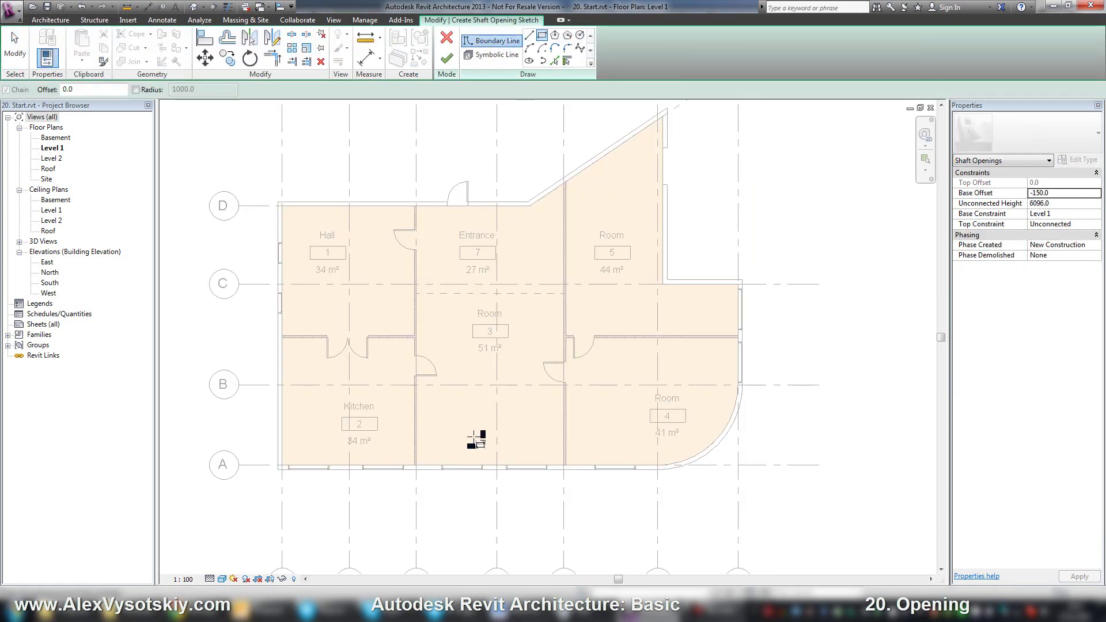
scroll(464, 374, up, 4)
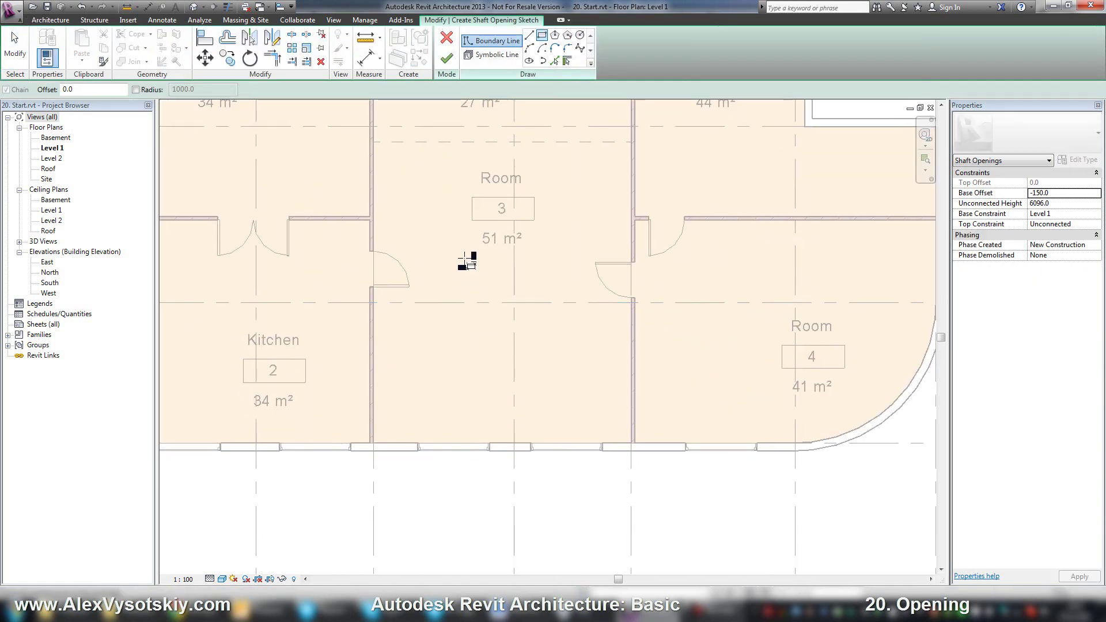
click(459, 241)
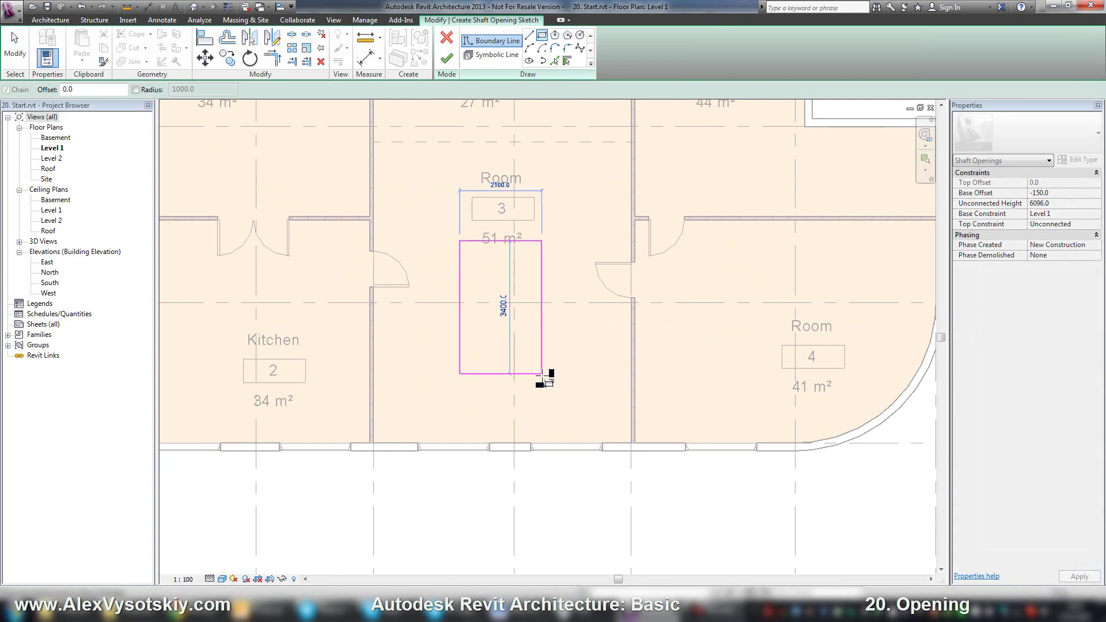
click(573, 425)
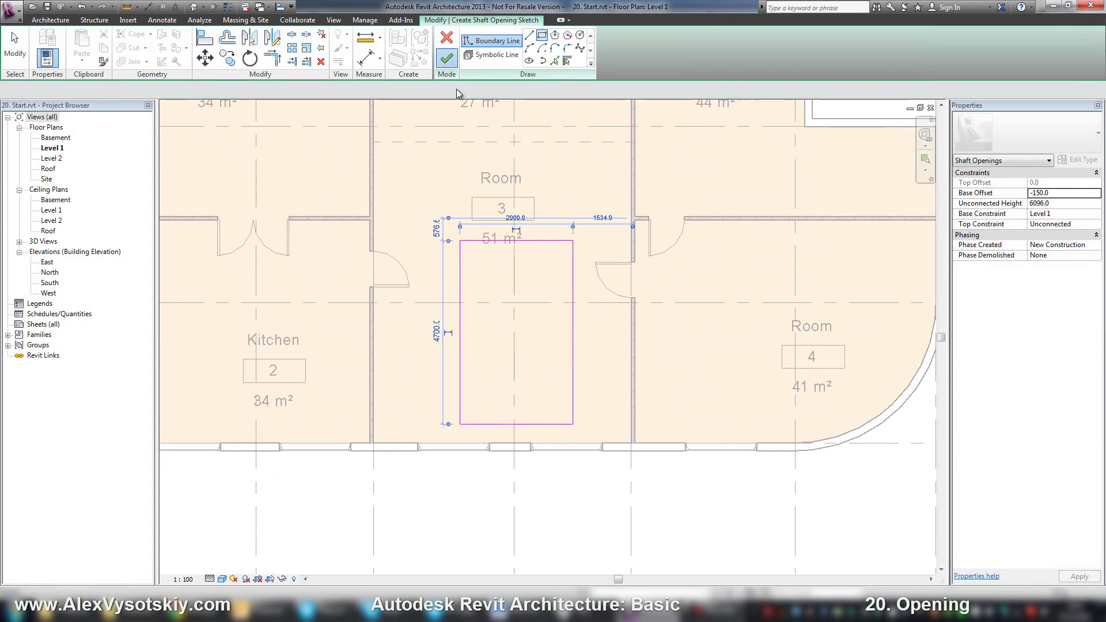
click(447, 58)
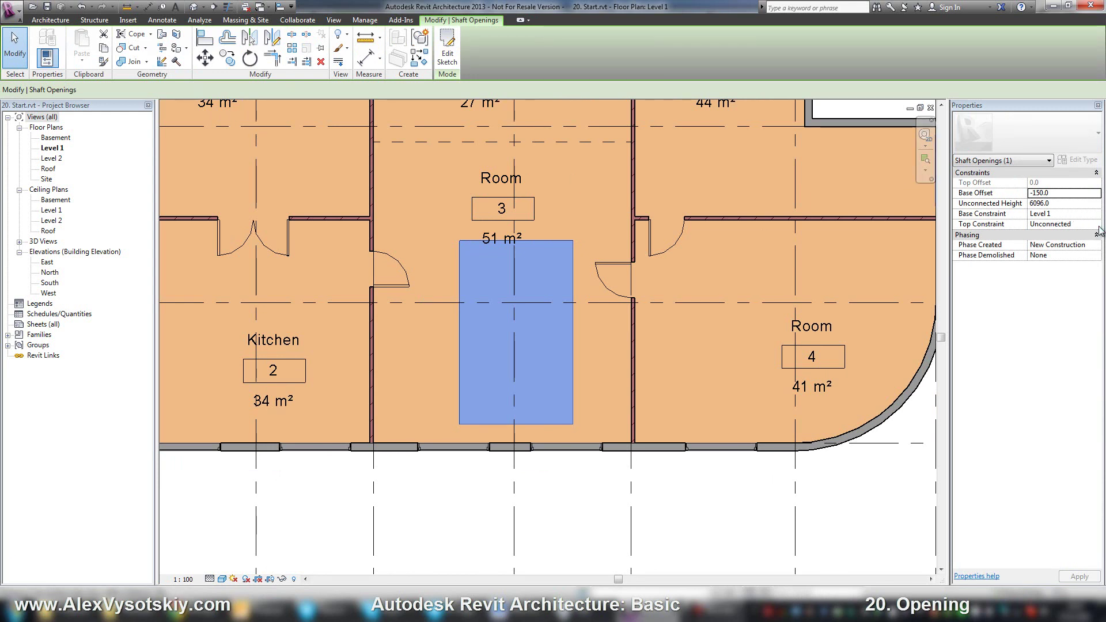
Step: Set the shaft opening's unconnected height to 8000 mm
click(1060, 203)
text(8000)
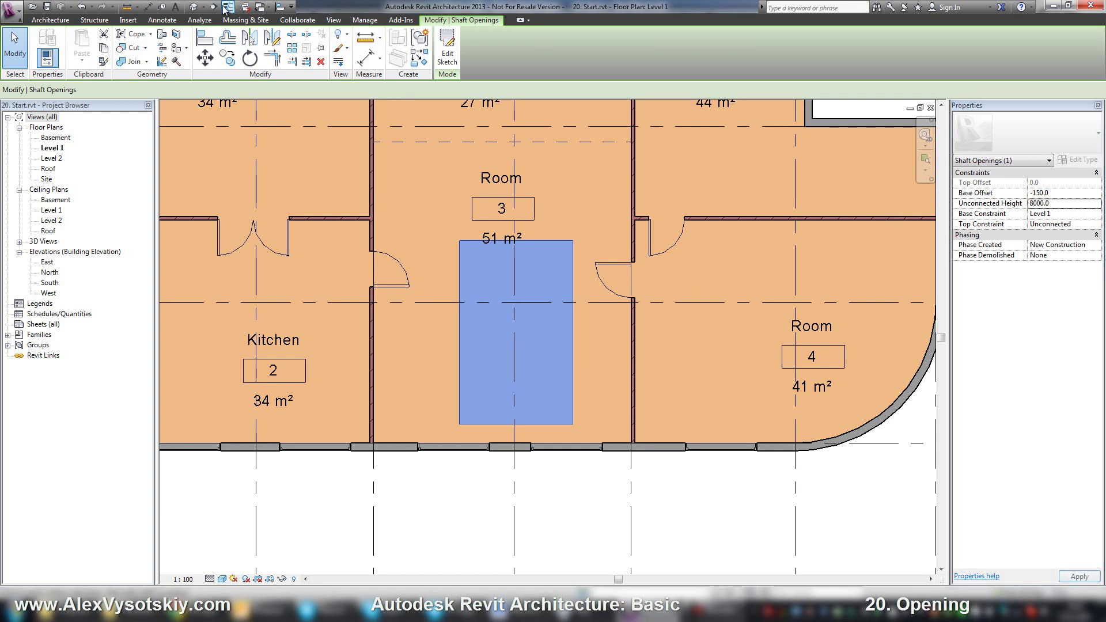
Step: Open the building's 3D view and select the whole model, filtered to the Shaft Openings category only
click(194, 7)
scroll(378, 247, down, 6)
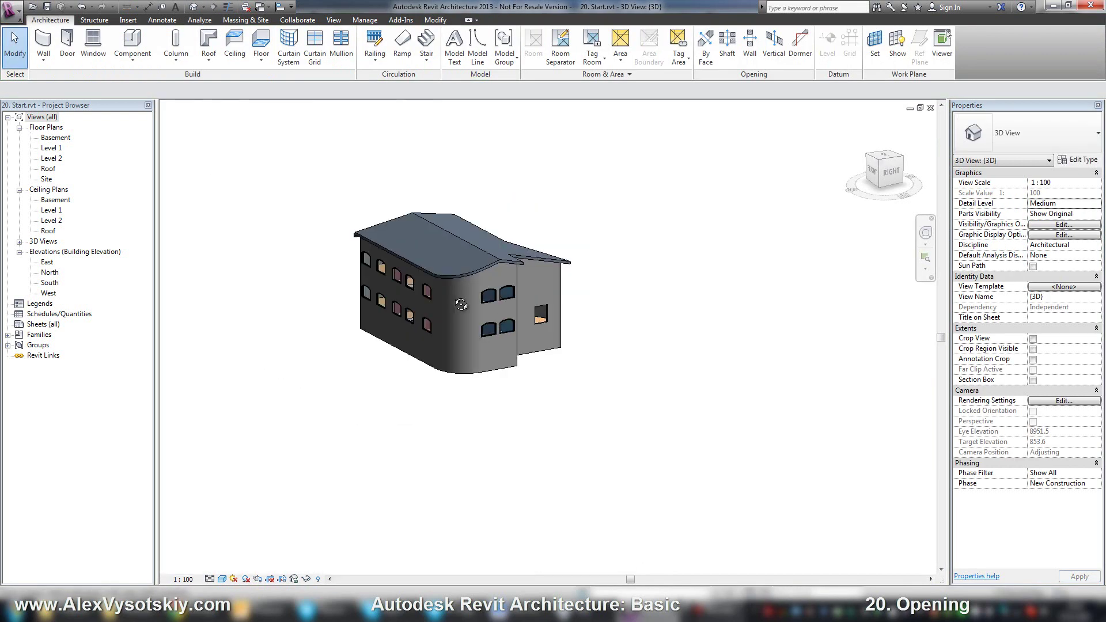
shift+middle_drag(345, 345, 650, 292)
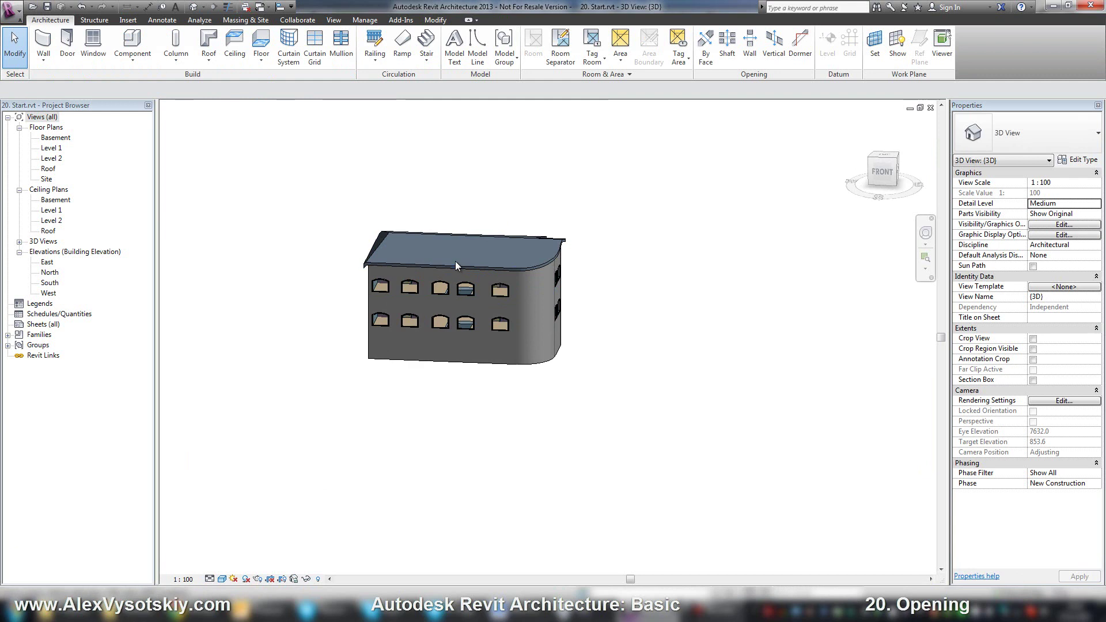
drag(299, 162, 684, 418)
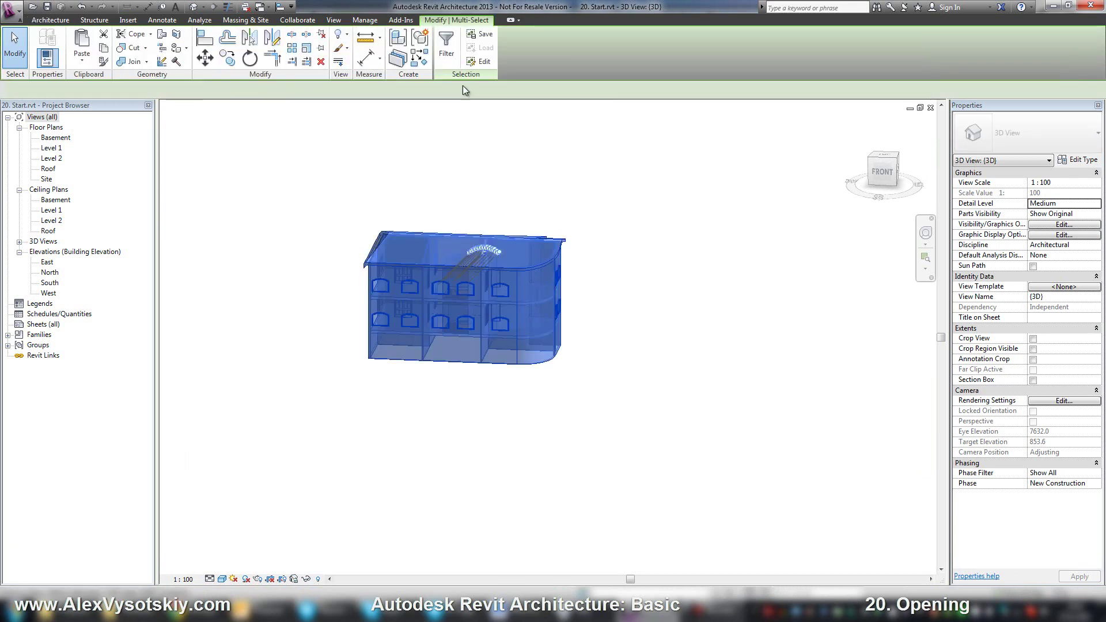
click(446, 45)
click(644, 247)
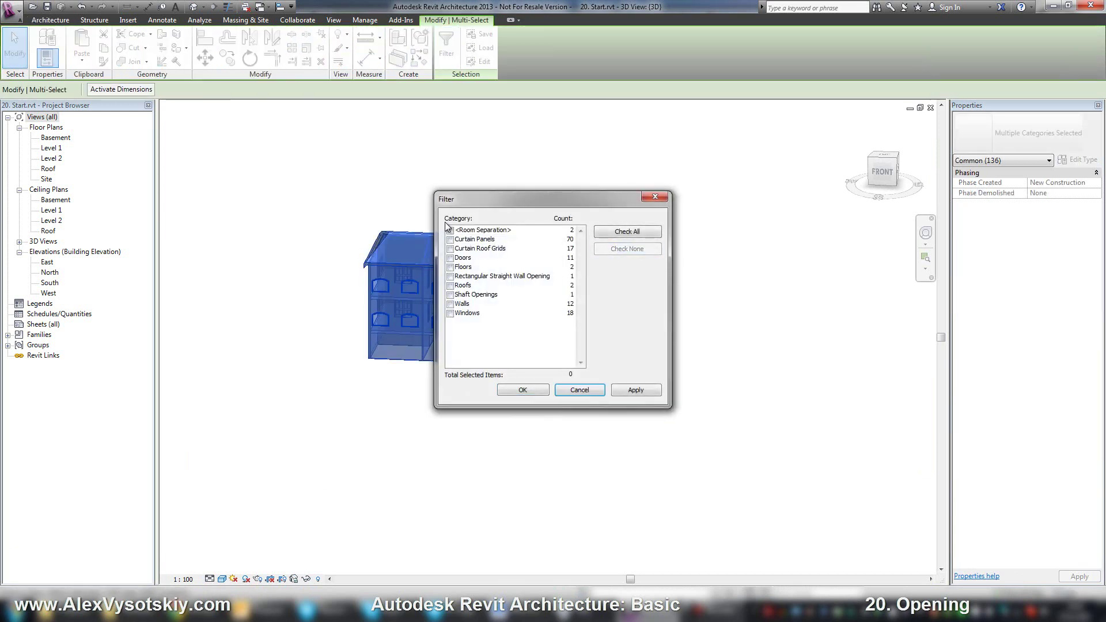
click(450, 295)
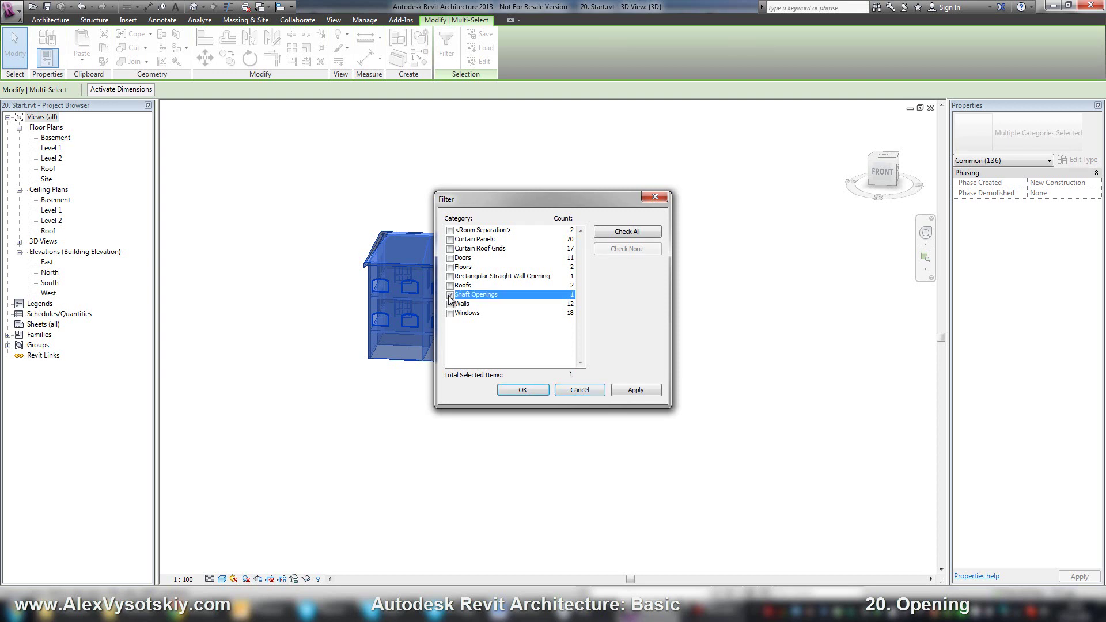
click(522, 390)
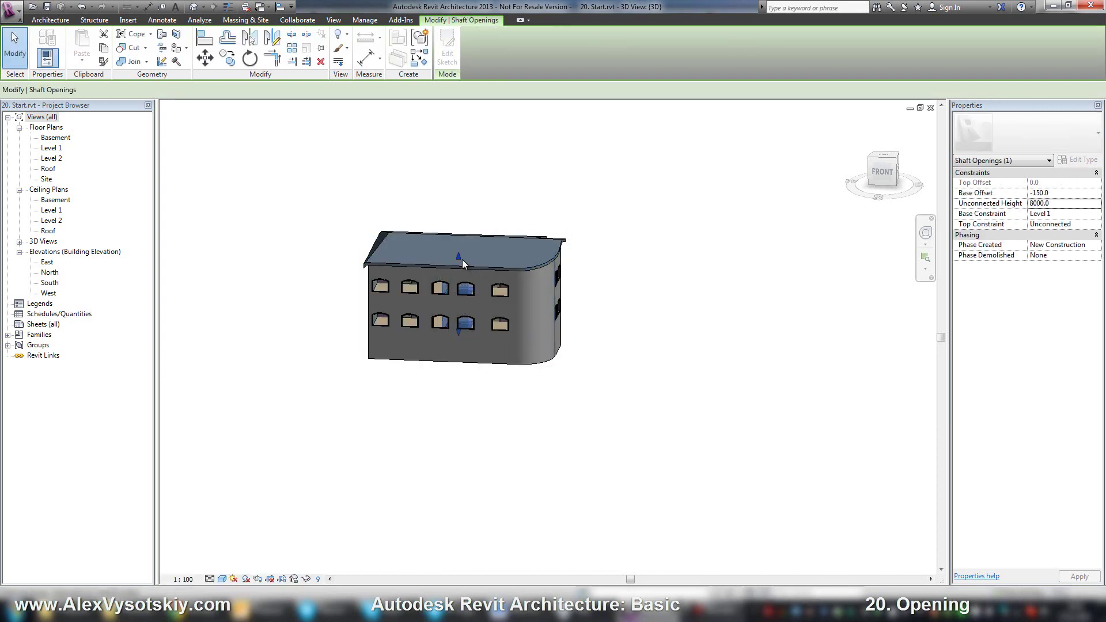
Step: Stretch the shaft opening's upper end through the roof to an unconnected height of about 13940 mm, and deselect it
drag(458, 208, 459, 201)
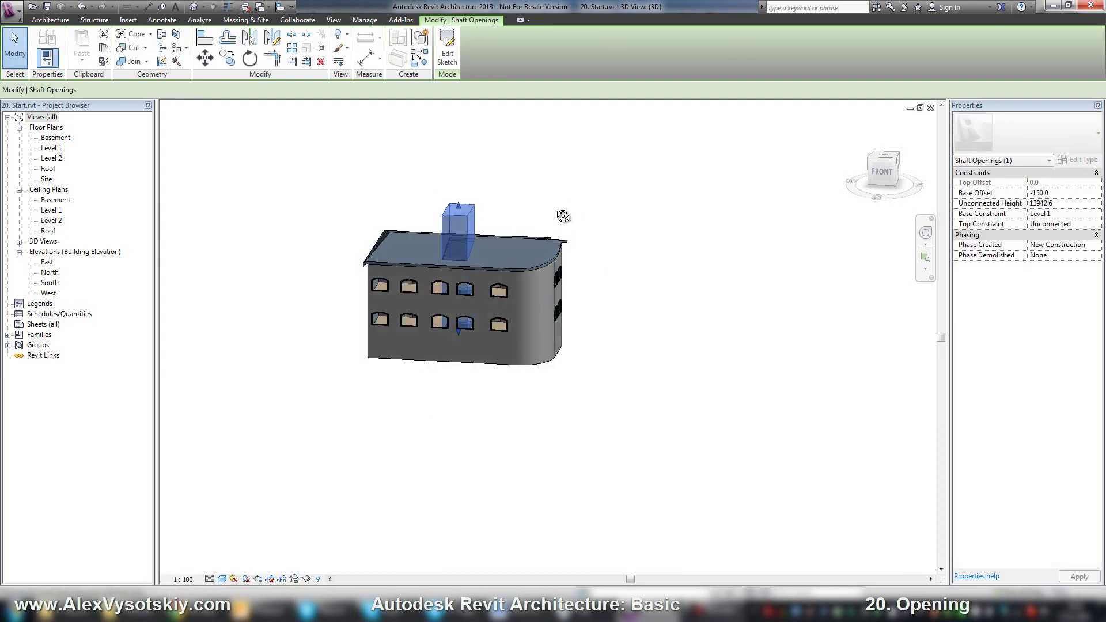
shift+middle_drag(459, 201, 478, 208)
scroll(482, 214, up, 3)
drag(479, 211, 479, 210)
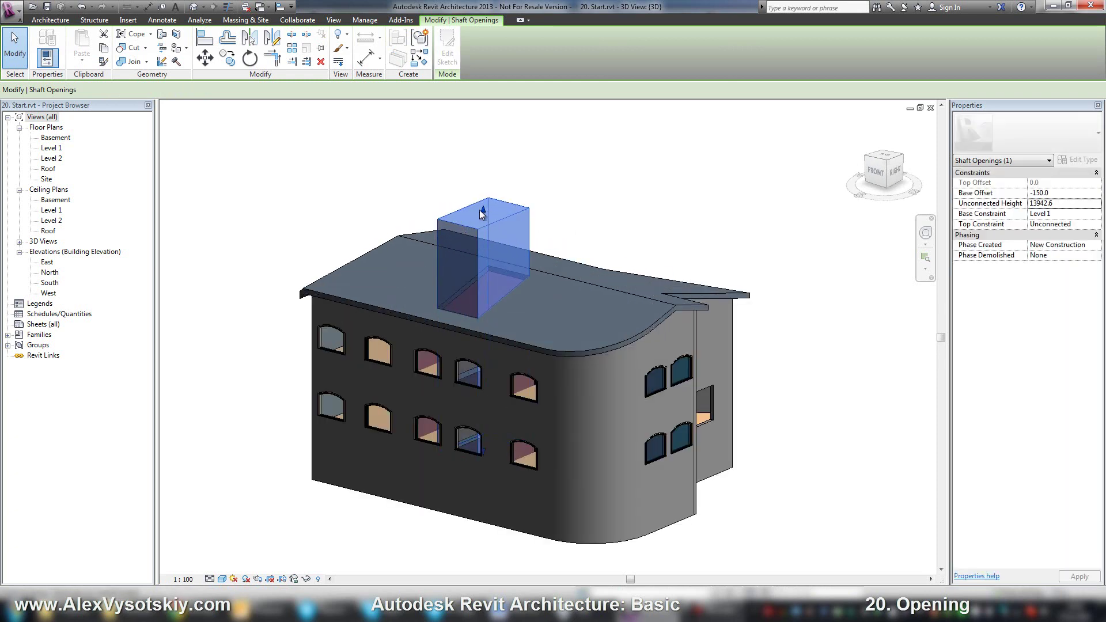
key(Escape)
shift+middle_drag(551, 238, 512, 307)
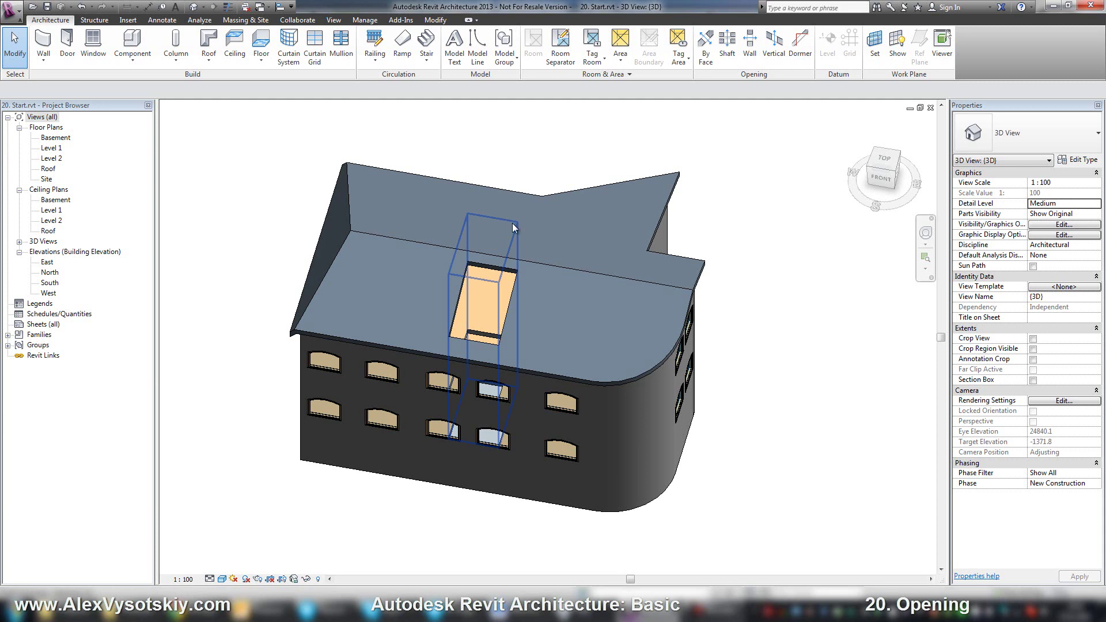
Step: Lower the shaft opening's upper end below the roof, to an unconnected height of about 7400 mm
click(500, 222)
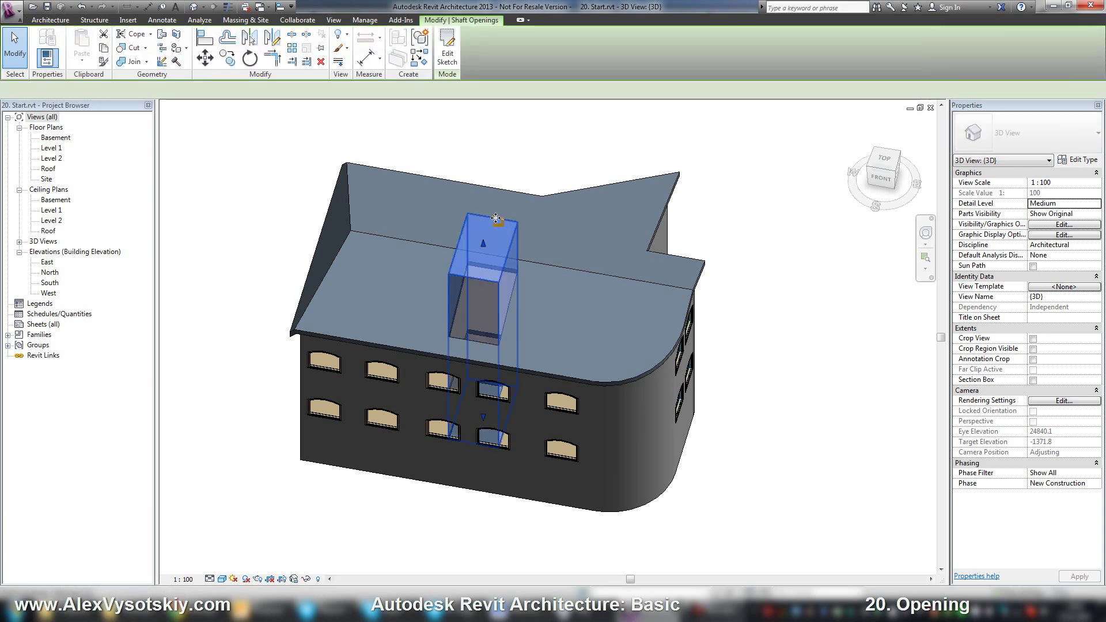
drag(487, 364, 489, 368)
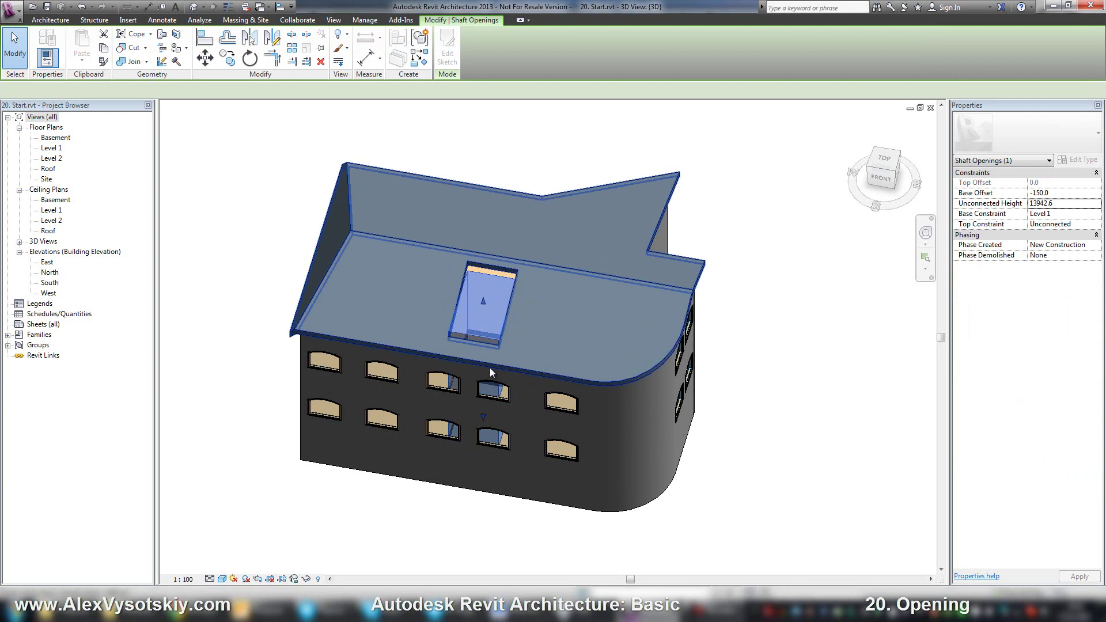
click(880, 178)
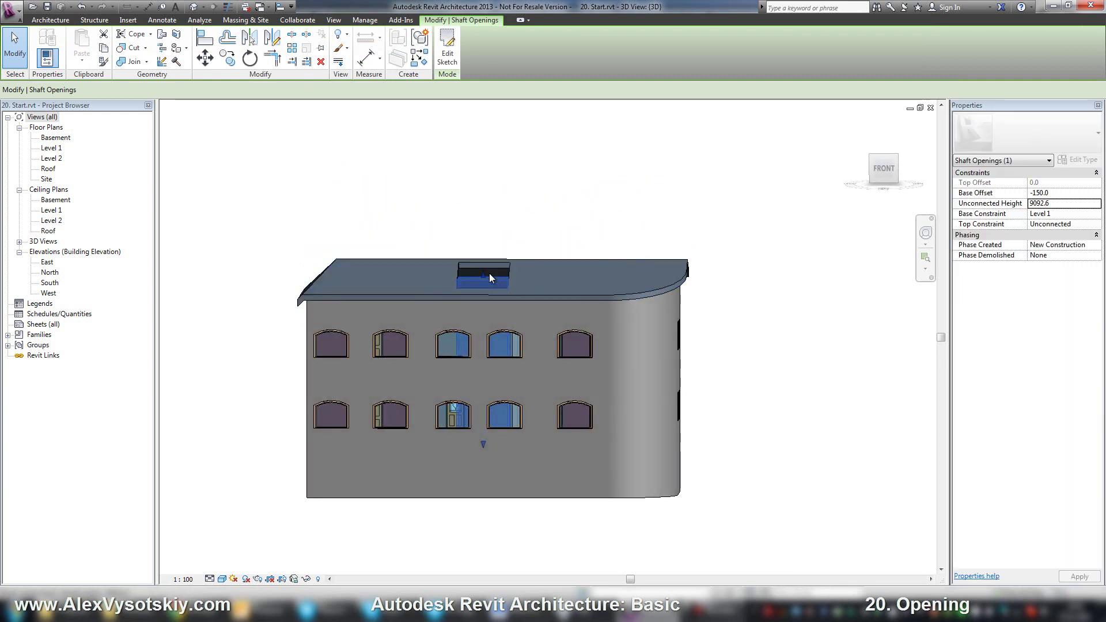
drag(489, 273, 485, 309)
click(896, 155)
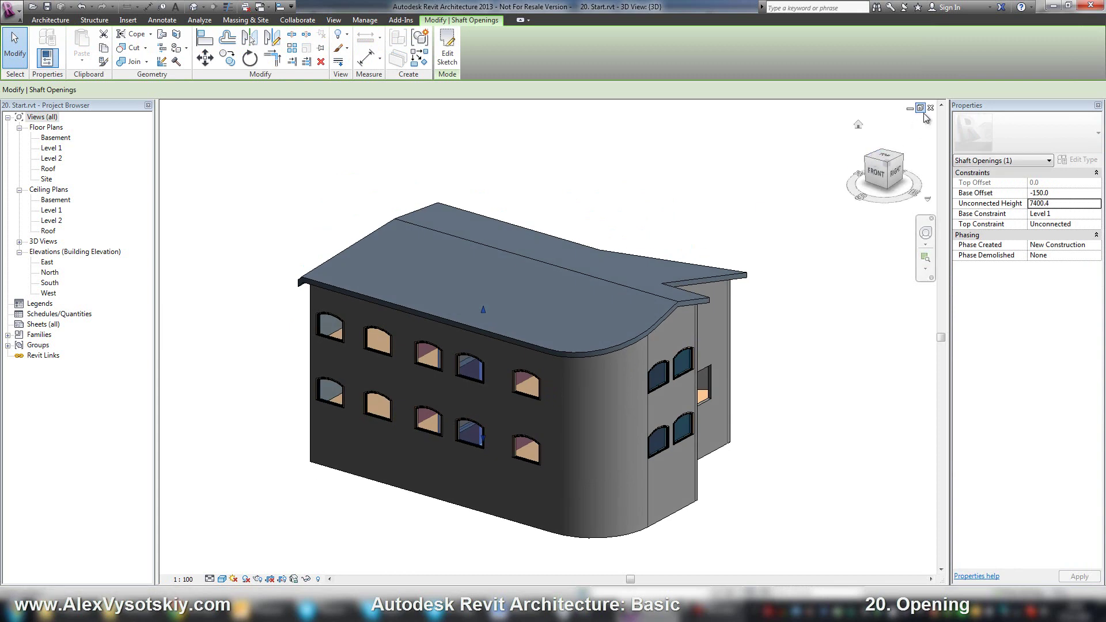
Step: Close the 3D view and return to the Level 1 plan, showing the shaft opening in Room 3
click(929, 109)
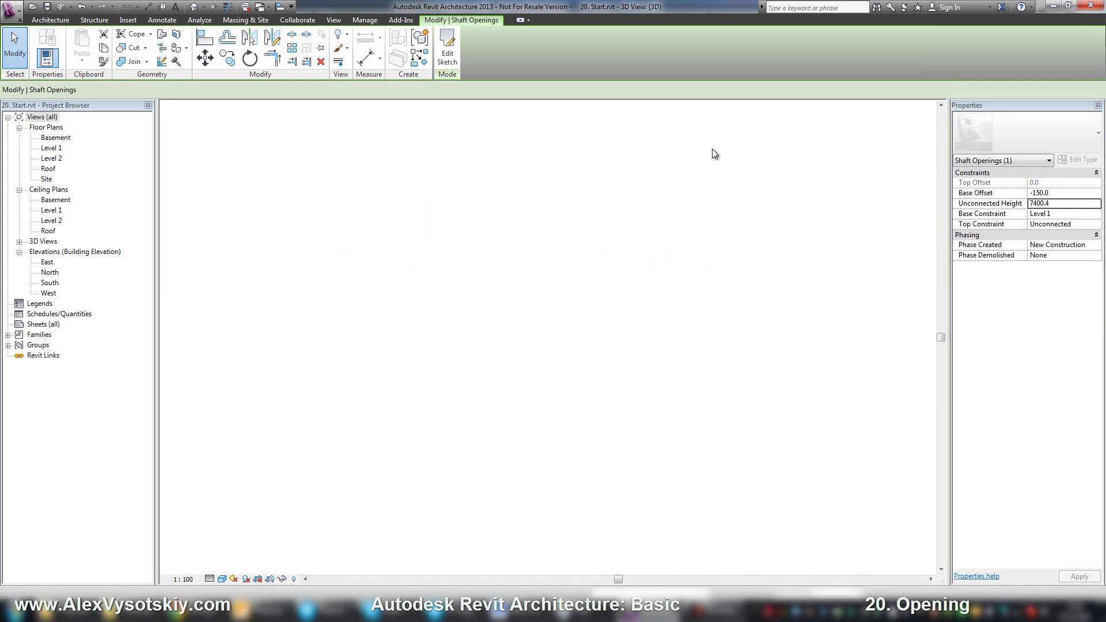
scroll(580, 226, down, 2)
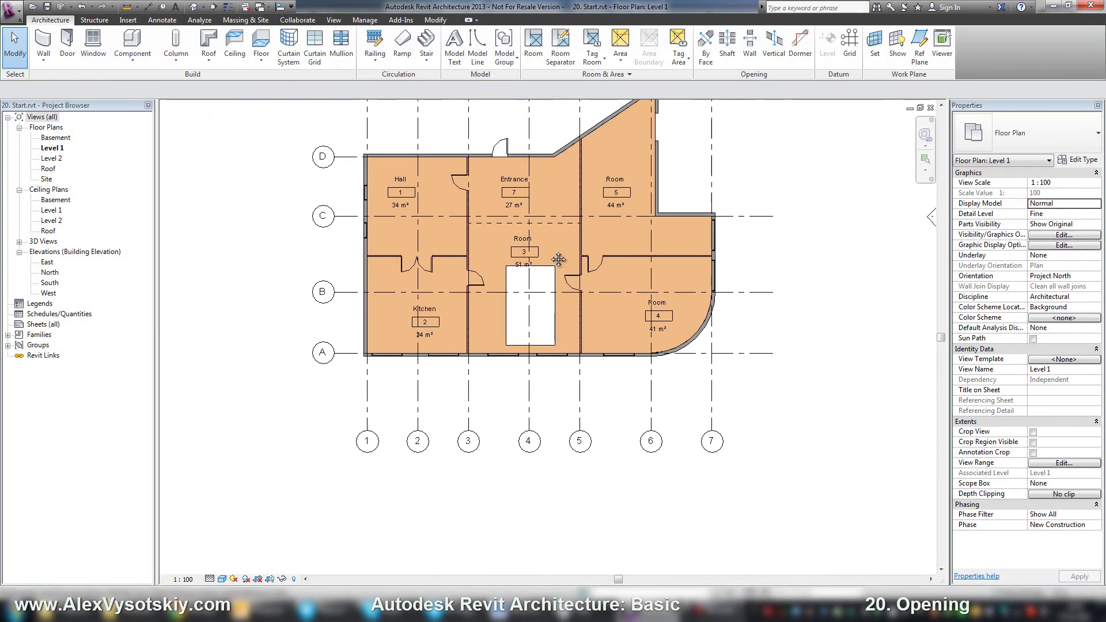
middle_drag(551, 242, 541, 246)
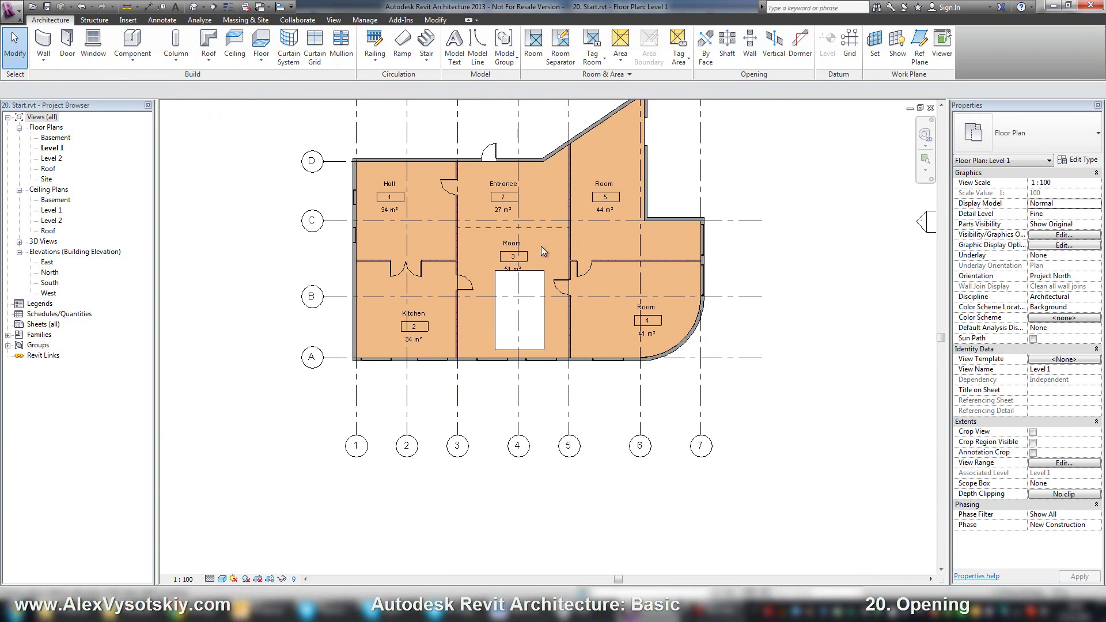